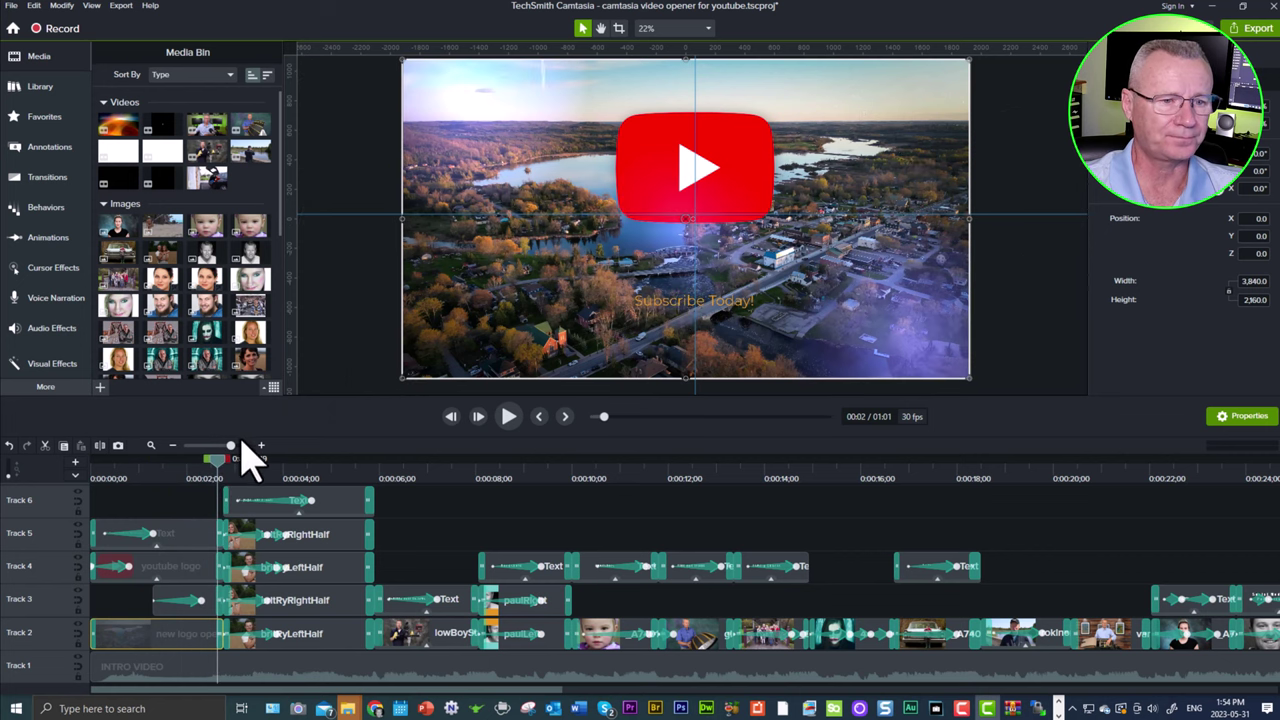
# - Zoom in the timeline around the opener's ending and review the Fades transitions available for the Track 5 text clip
pyautogui.click(260, 446)
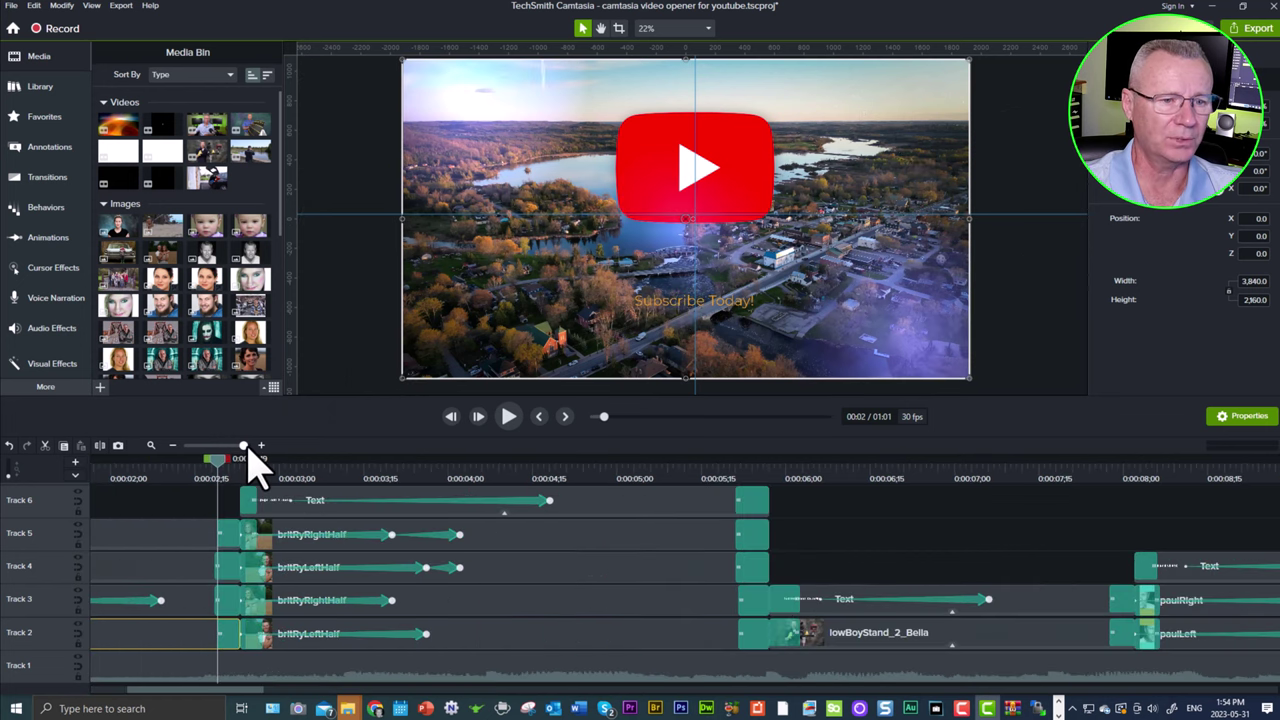
pyautogui.click(230, 535)
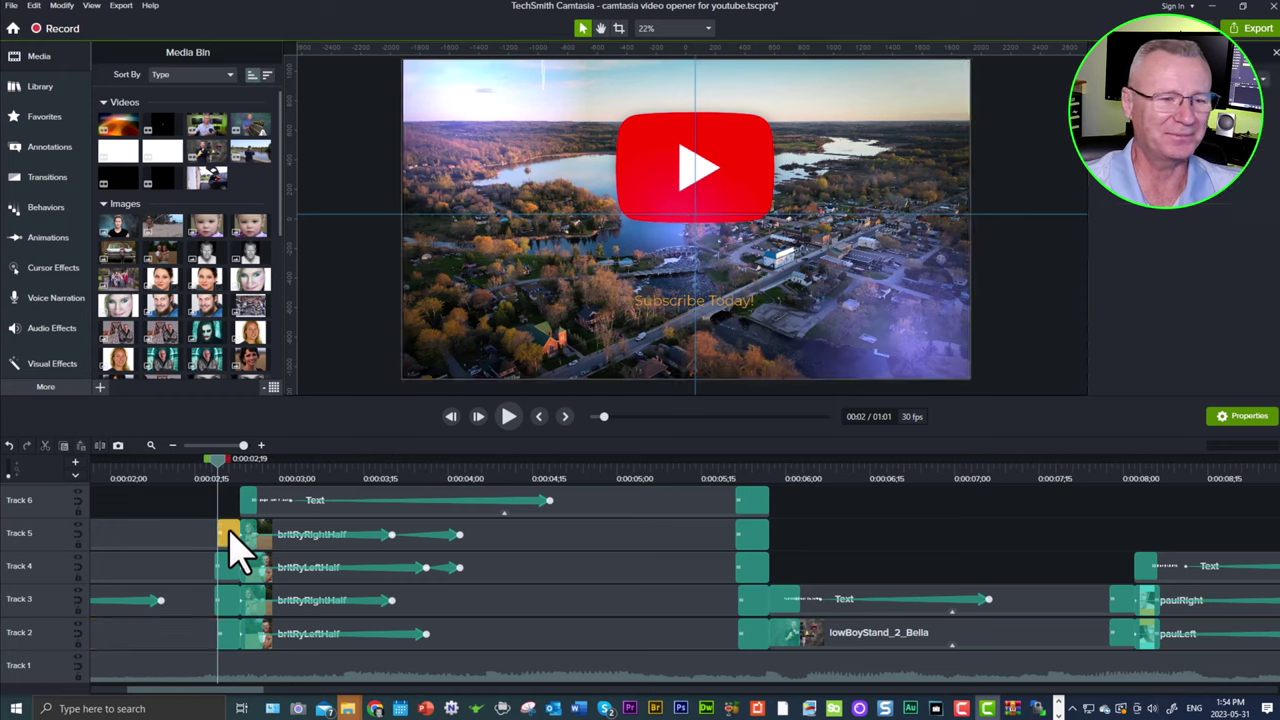
pyautogui.click(48, 180)
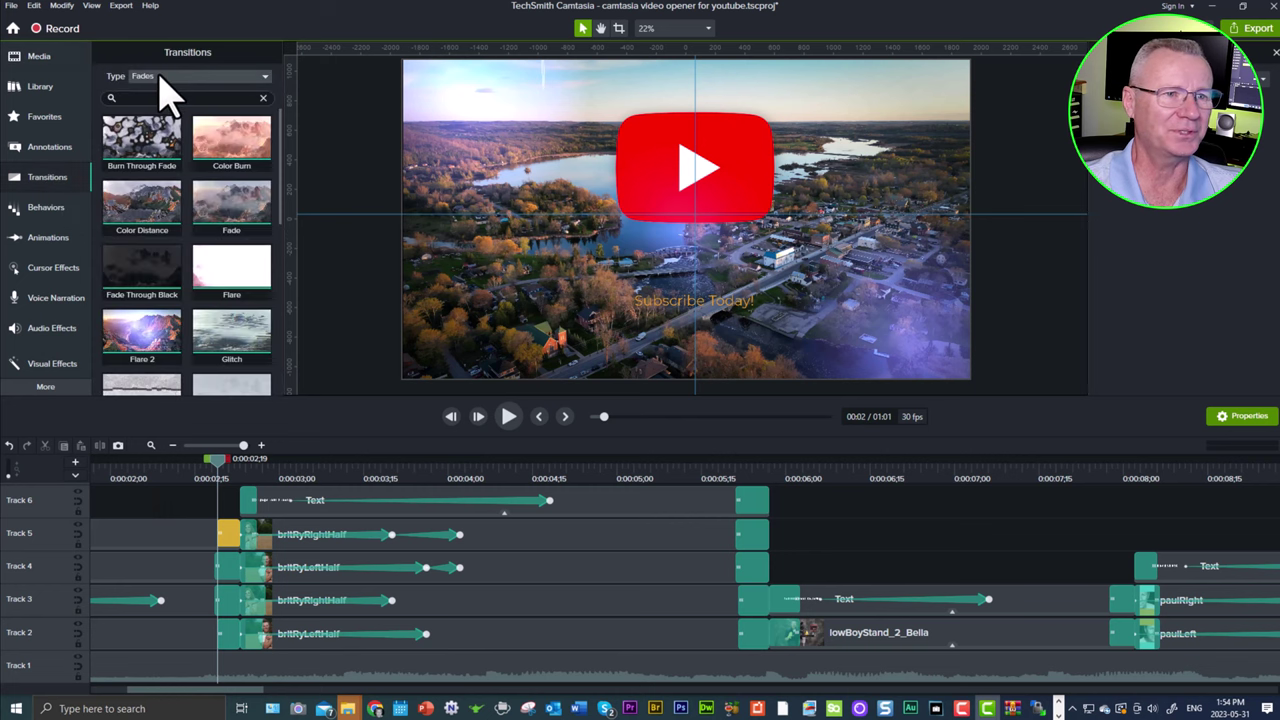
pyautogui.scroll(-1, 280, 166)
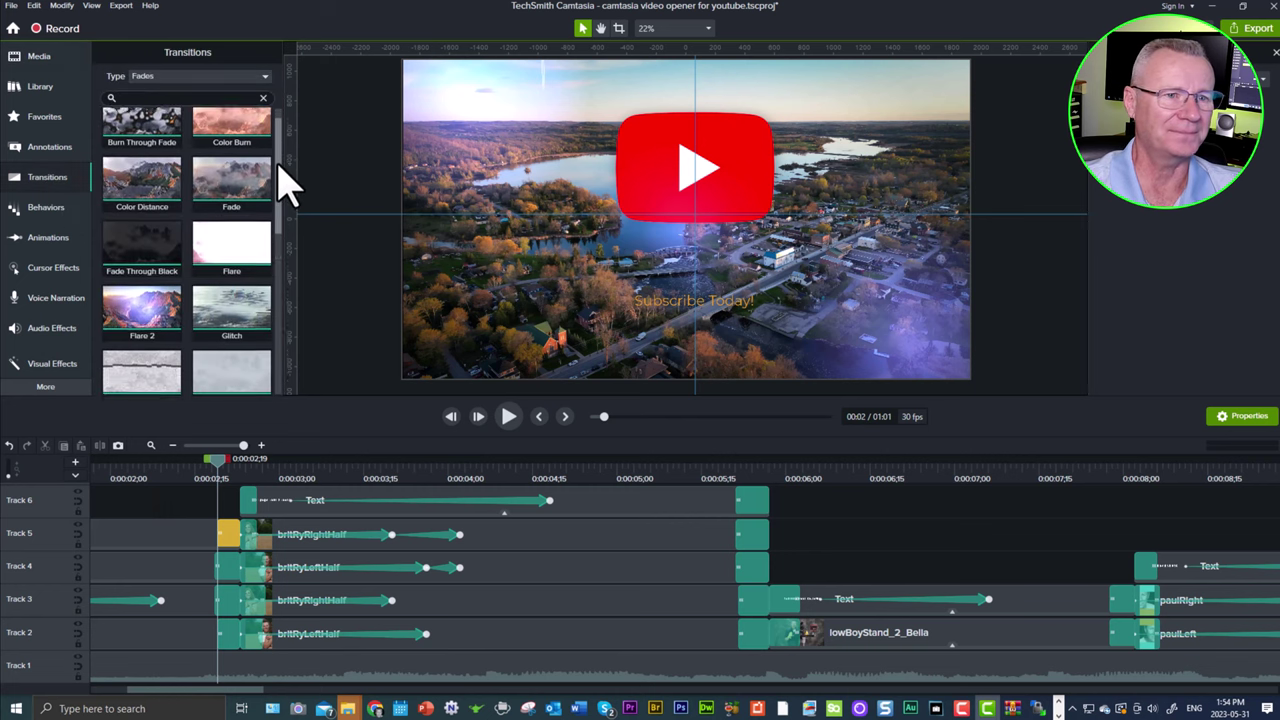
pyautogui.scroll(-1, 285, 190)
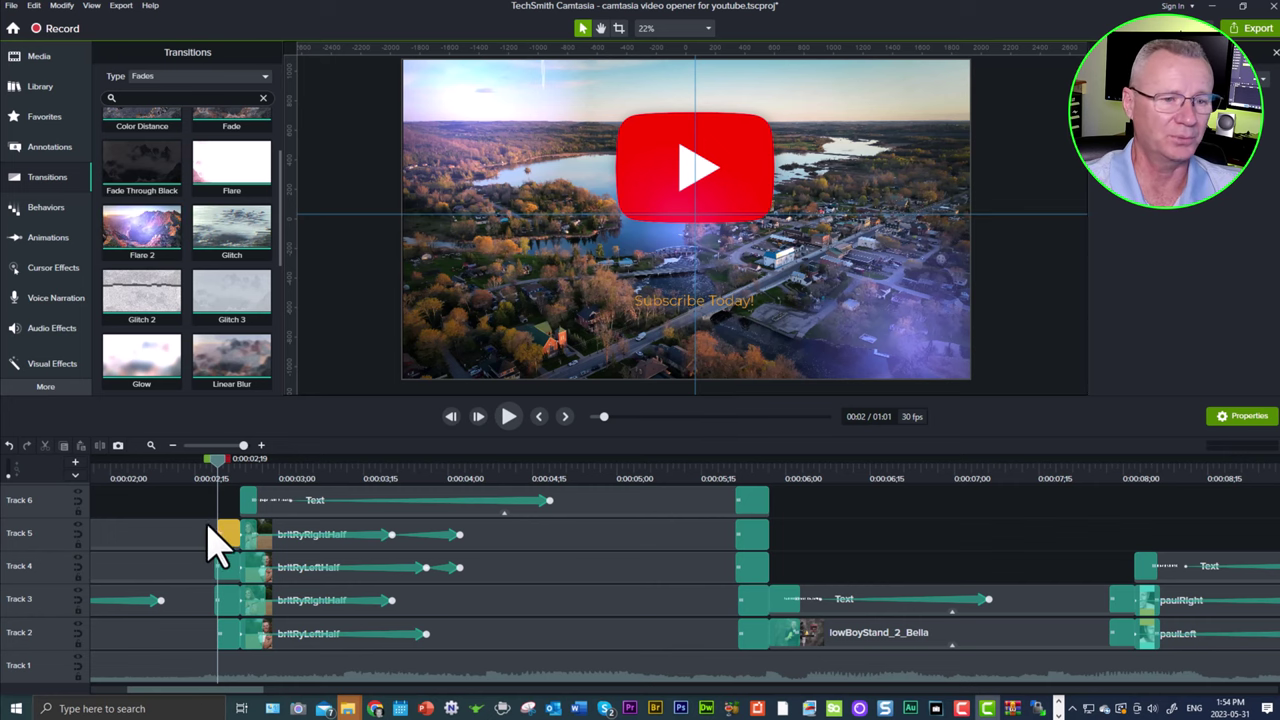
# - Preview the transition out of the logo opener at 0:00:02;21 and inspect where it starts on the Track 5 clip
pyautogui.click(228, 468)
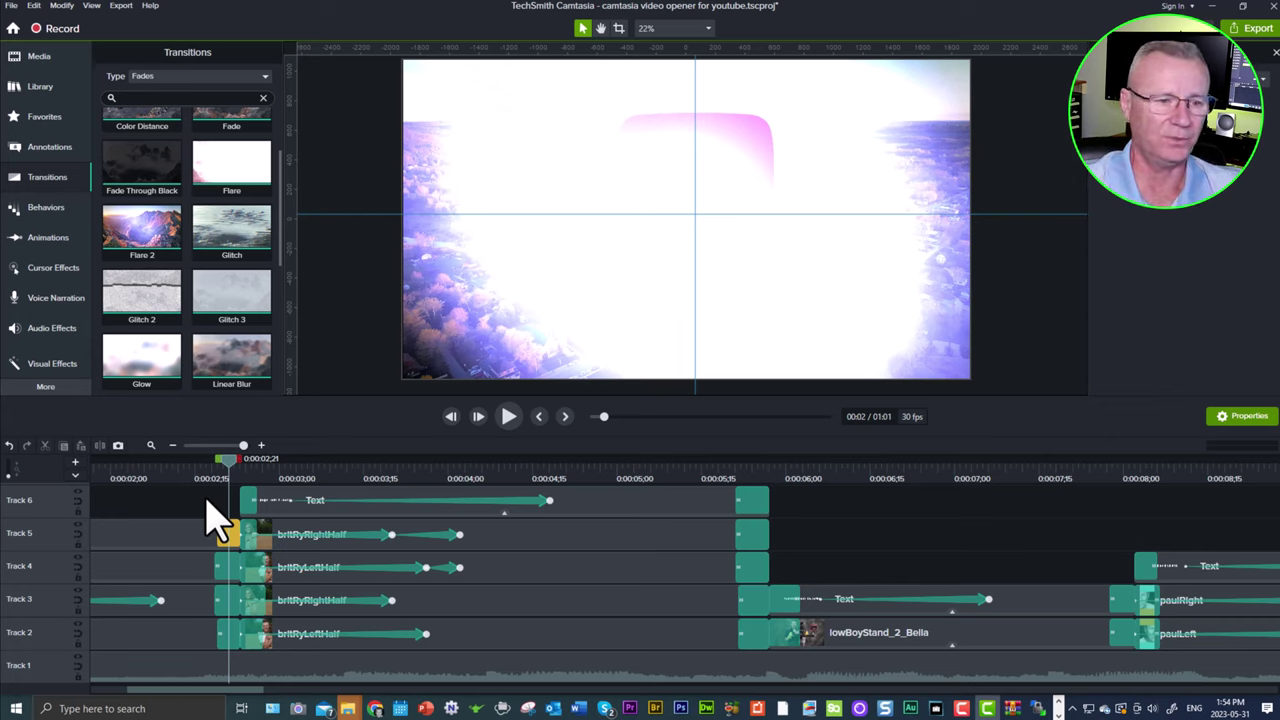
pyautogui.click(186, 528)
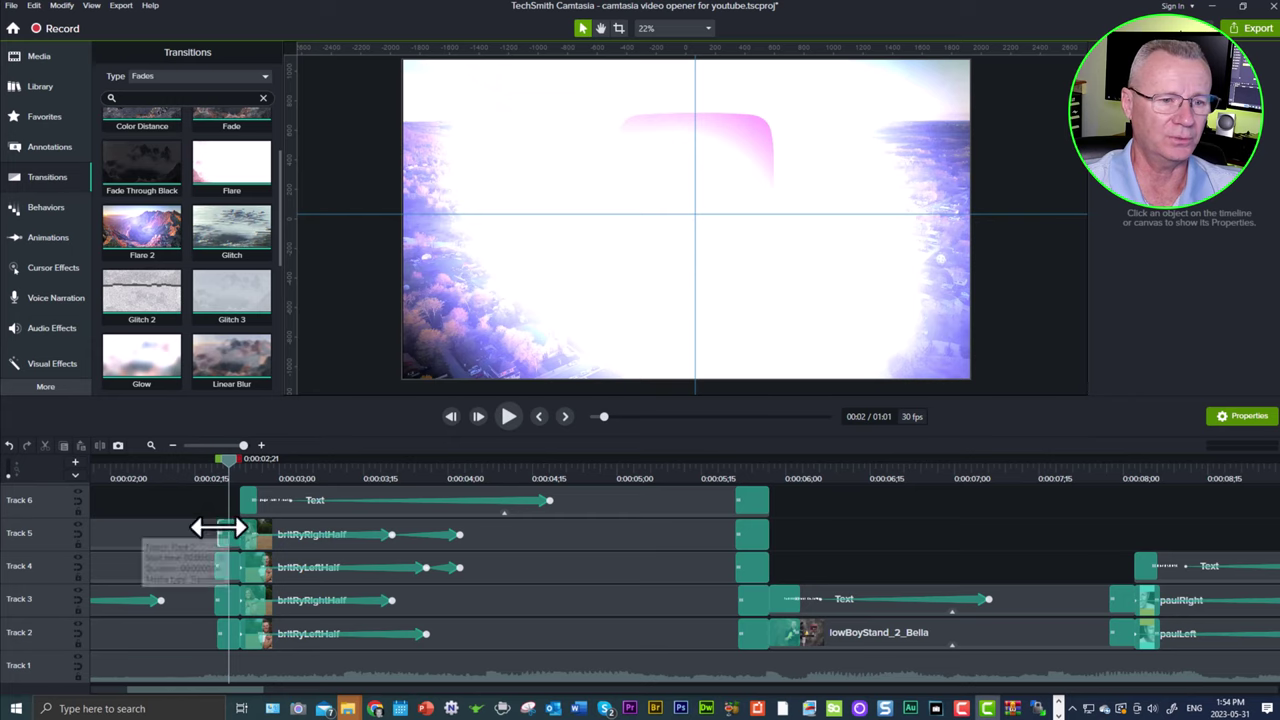
pyautogui.click(219, 528)
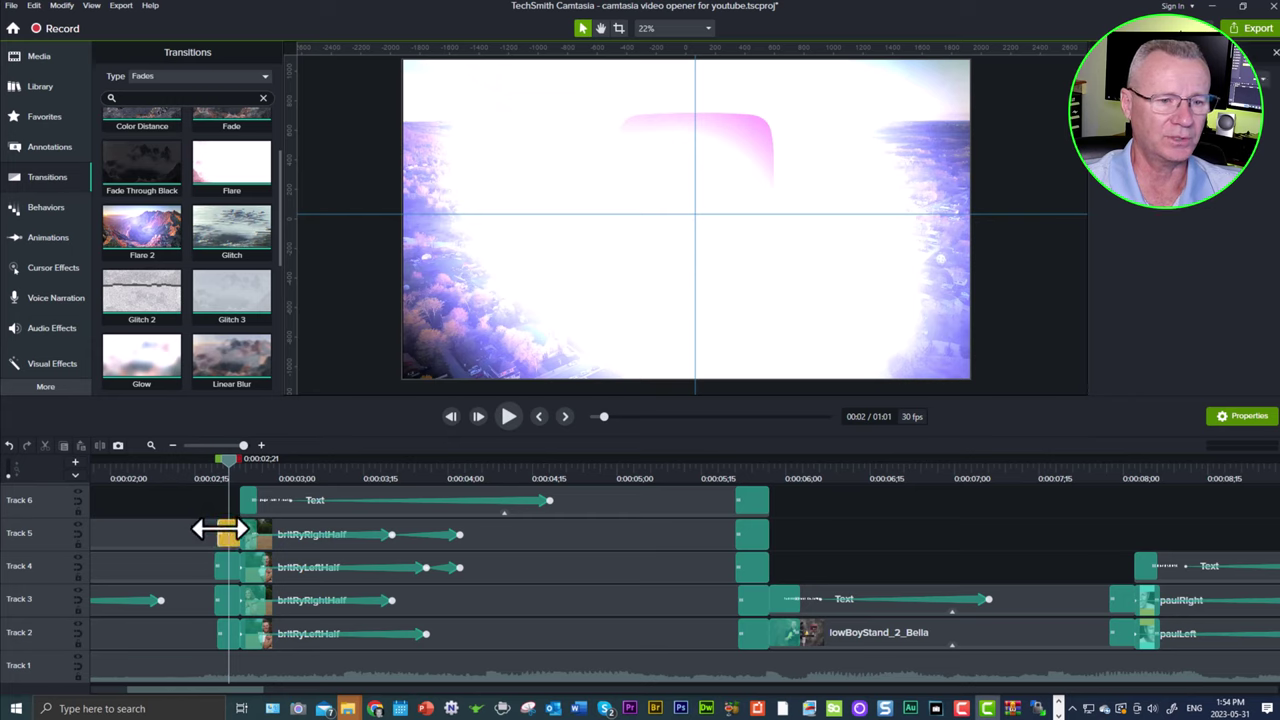
pyautogui.moveTo(219, 529); pyautogui.dragTo(200, 530)
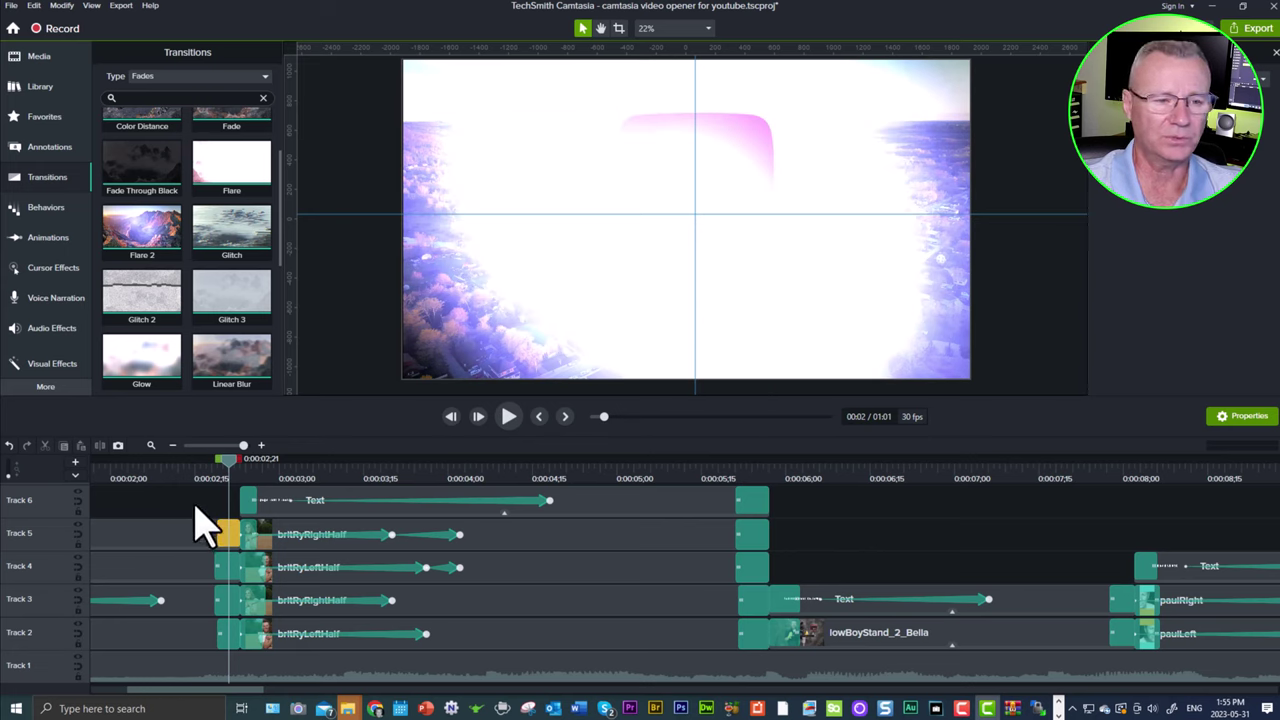
# - Preview the engagement photo section and inspect the two consecutive animations on the Track 5 right-half image
pyautogui.moveTo(240, 486); pyautogui.dragTo(490, 494)
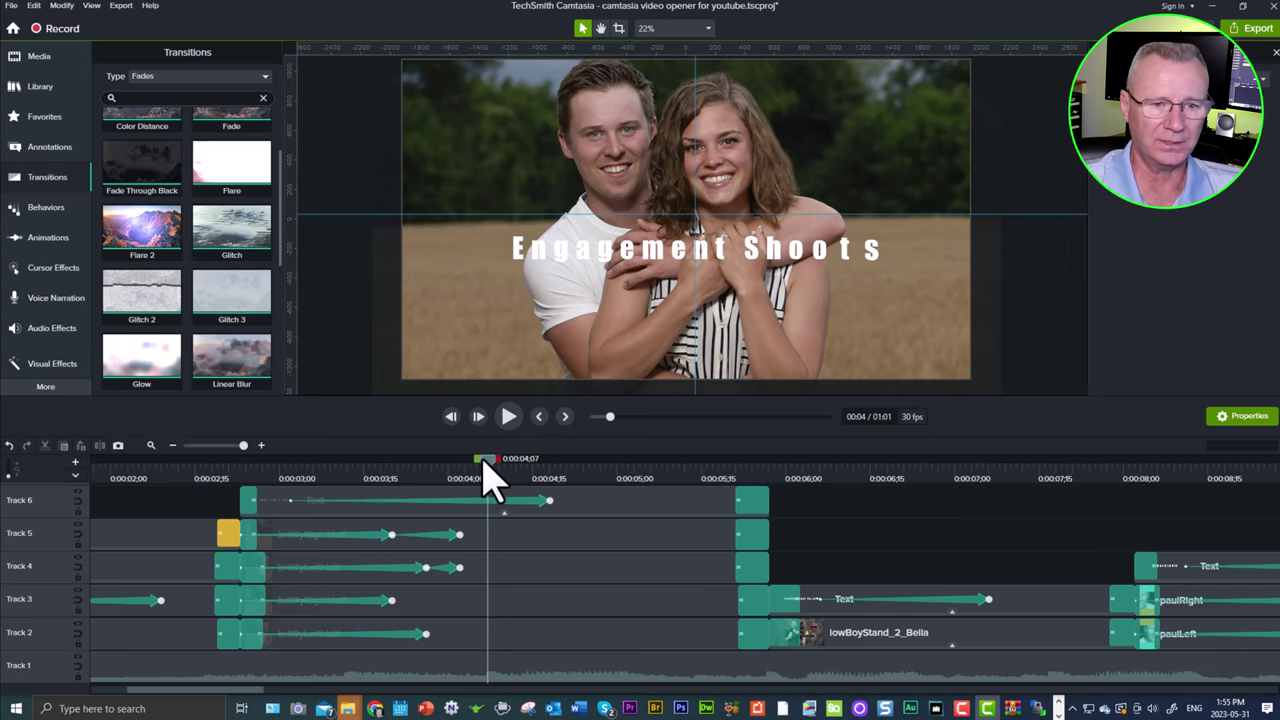
pyautogui.moveTo(488, 465); pyautogui.dragTo(391, 480)
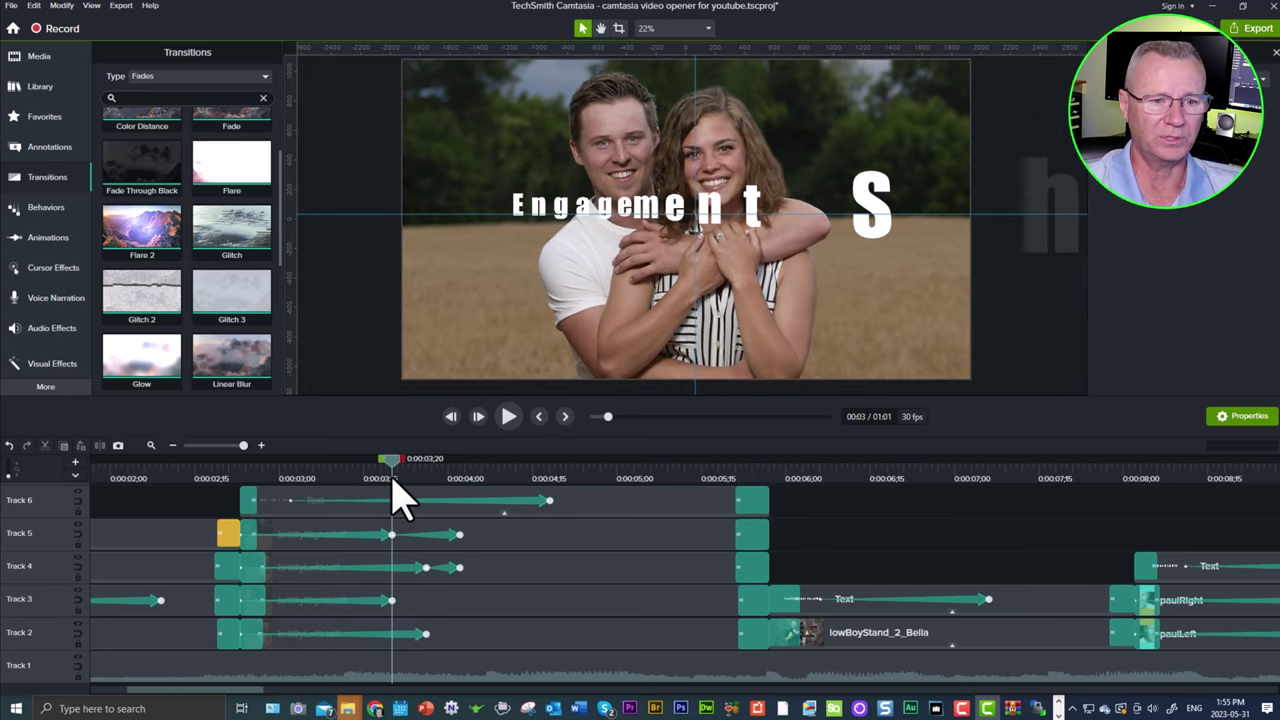
pyautogui.click(387, 550)
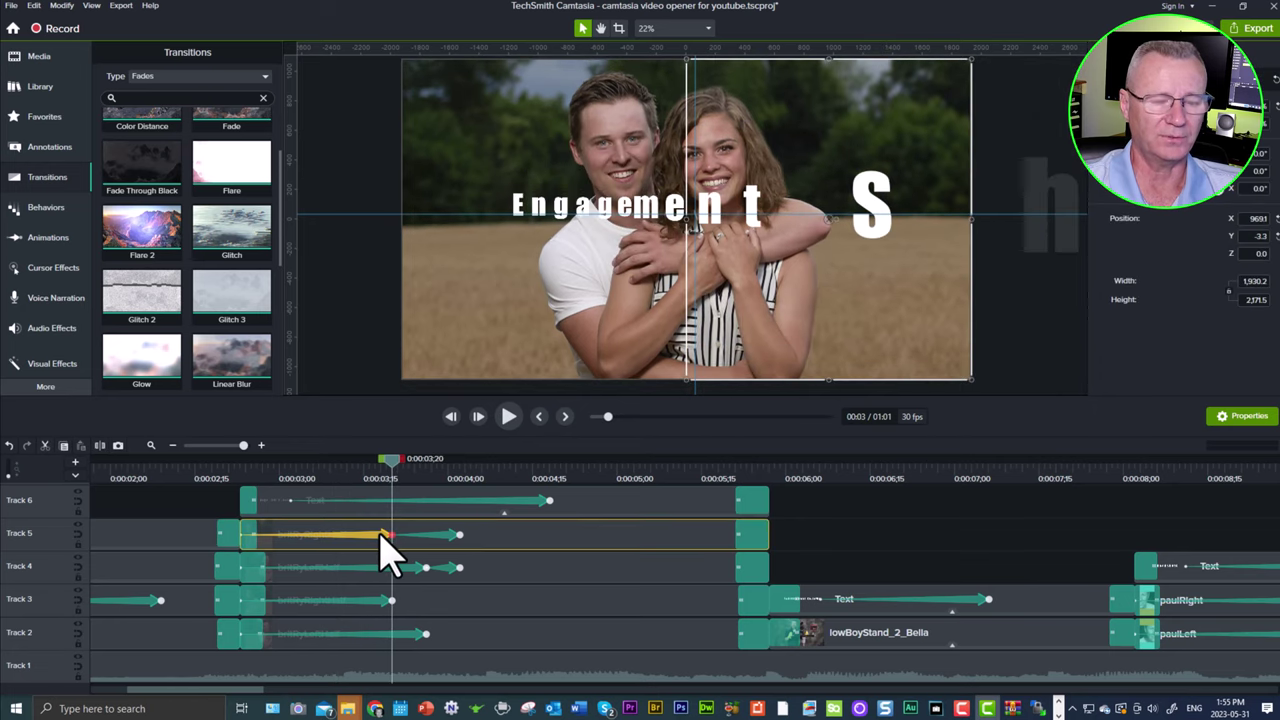
pyautogui.click(447, 536)
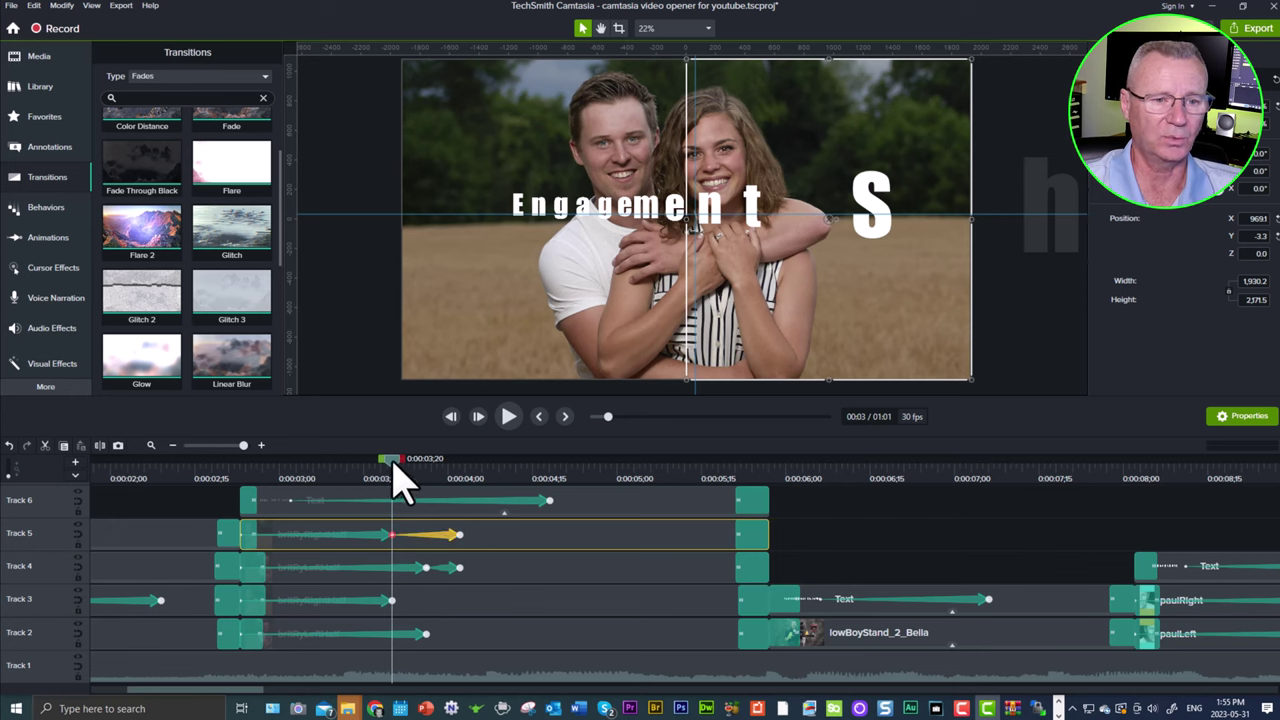
pyautogui.moveTo(392, 464); pyautogui.dragTo(455, 466)
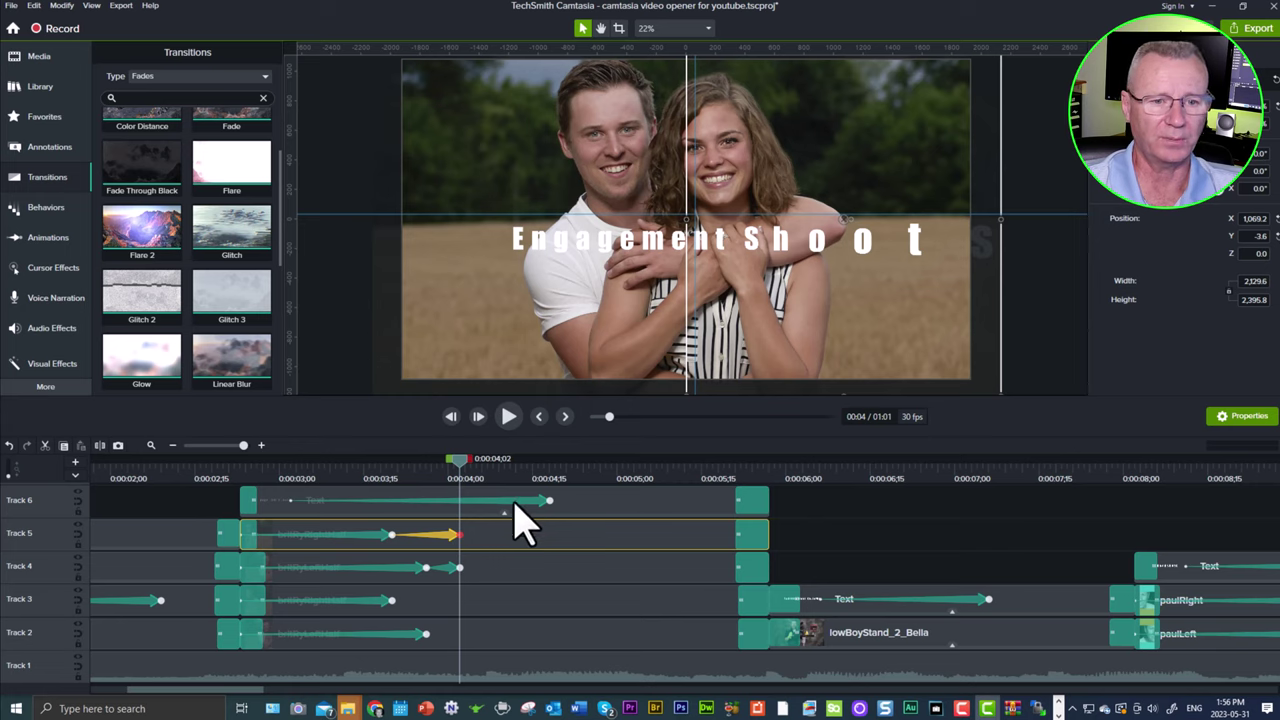
# - Examine the Engagement Shoots title's animation and applied behavior, and look up that behavior among the available text behaviors
pyautogui.click(596, 503)
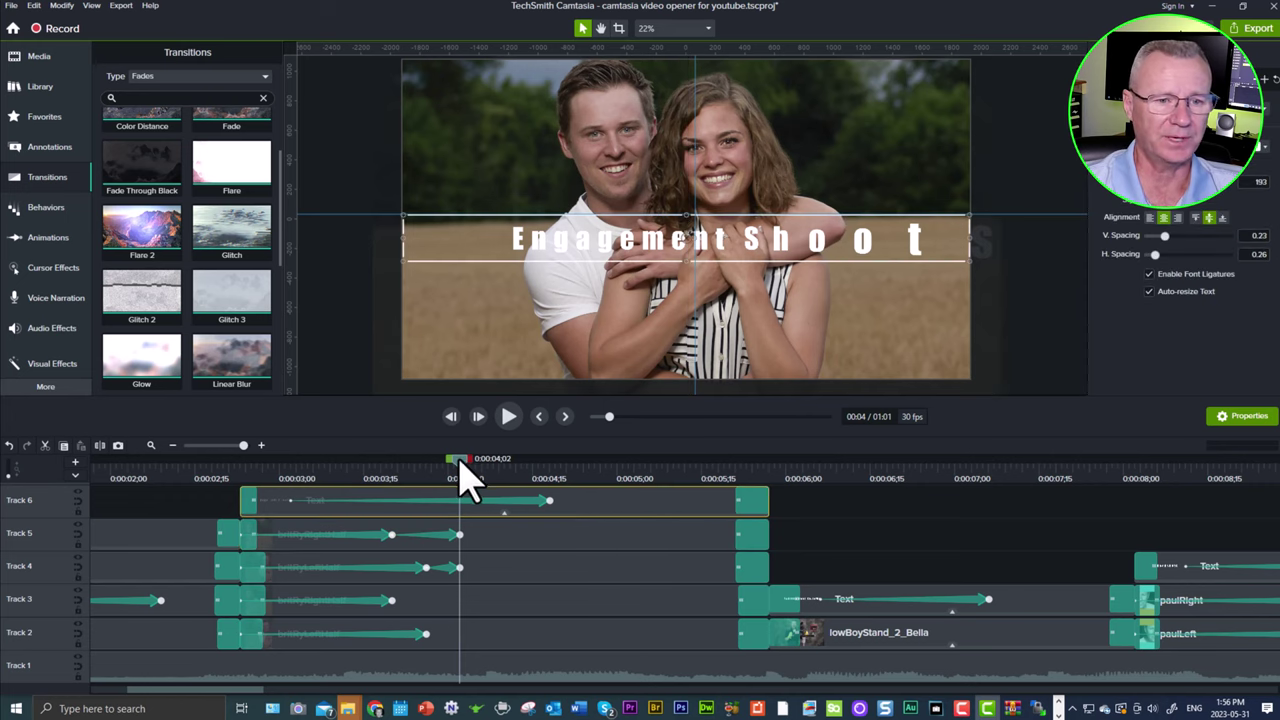
pyautogui.moveTo(464, 462); pyautogui.dragTo(478, 505)
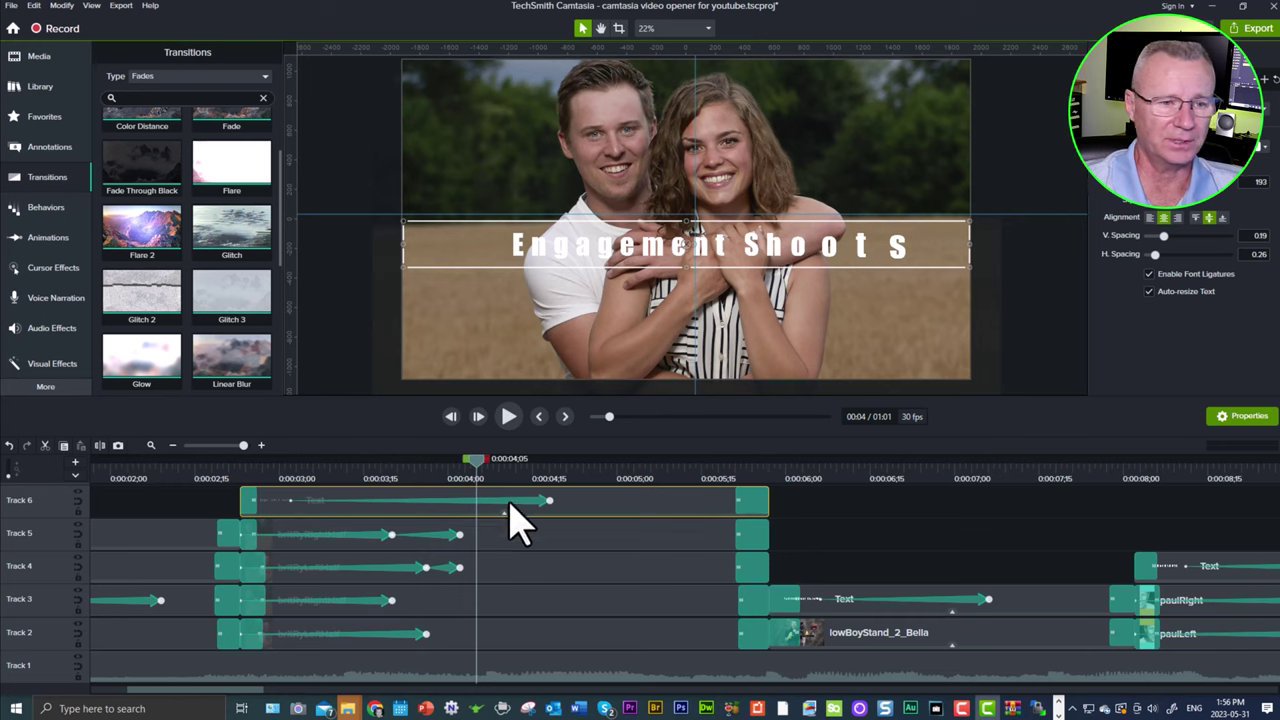
pyautogui.click(510, 501)
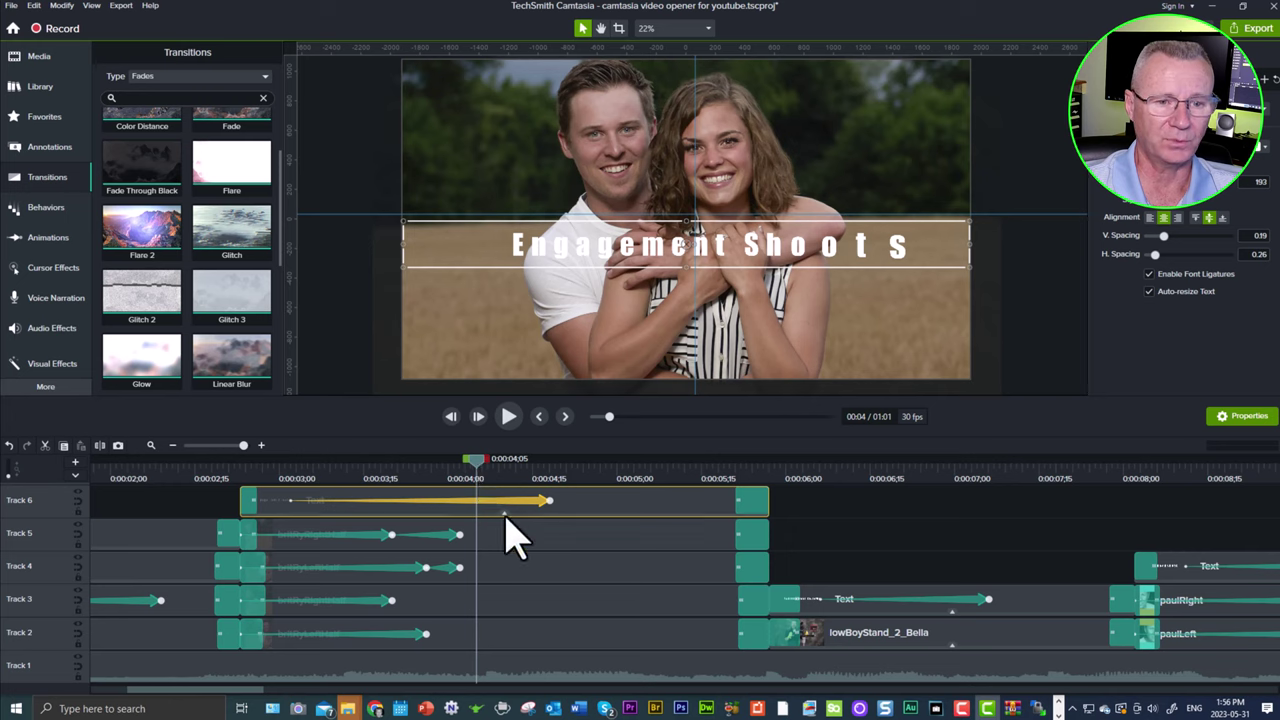
pyautogui.click(510, 515)
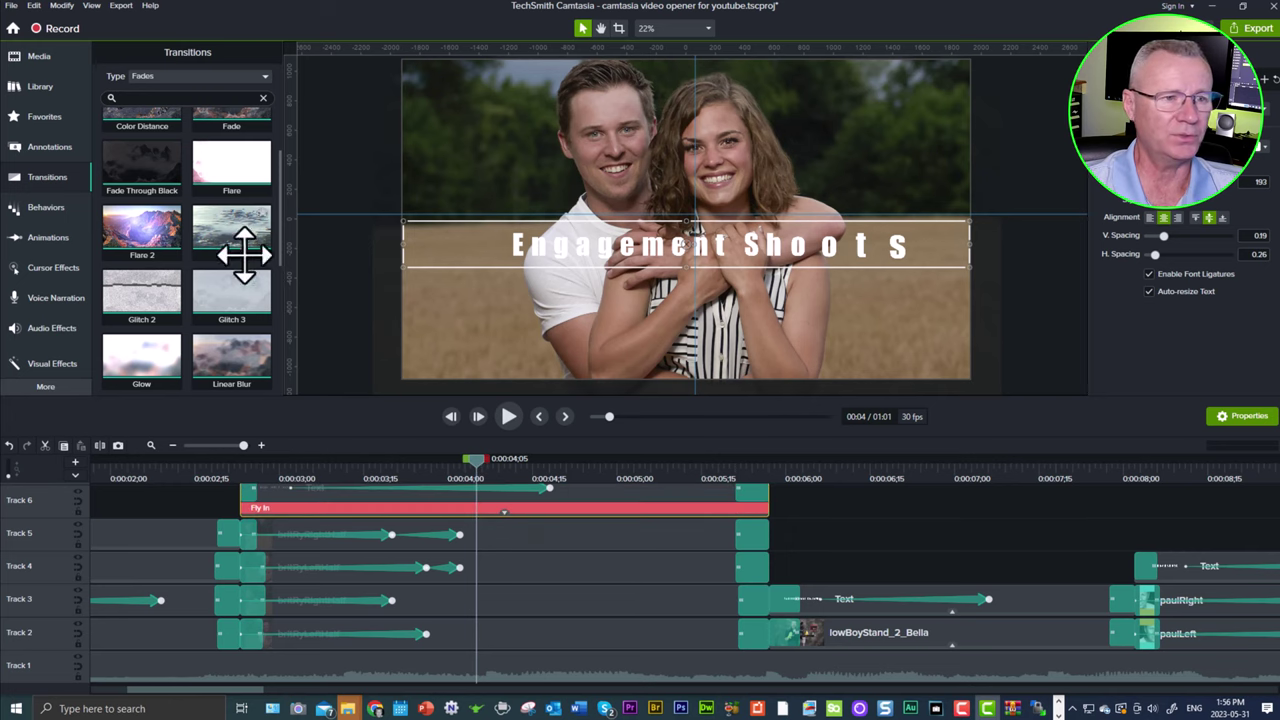
pyautogui.click(52, 210)
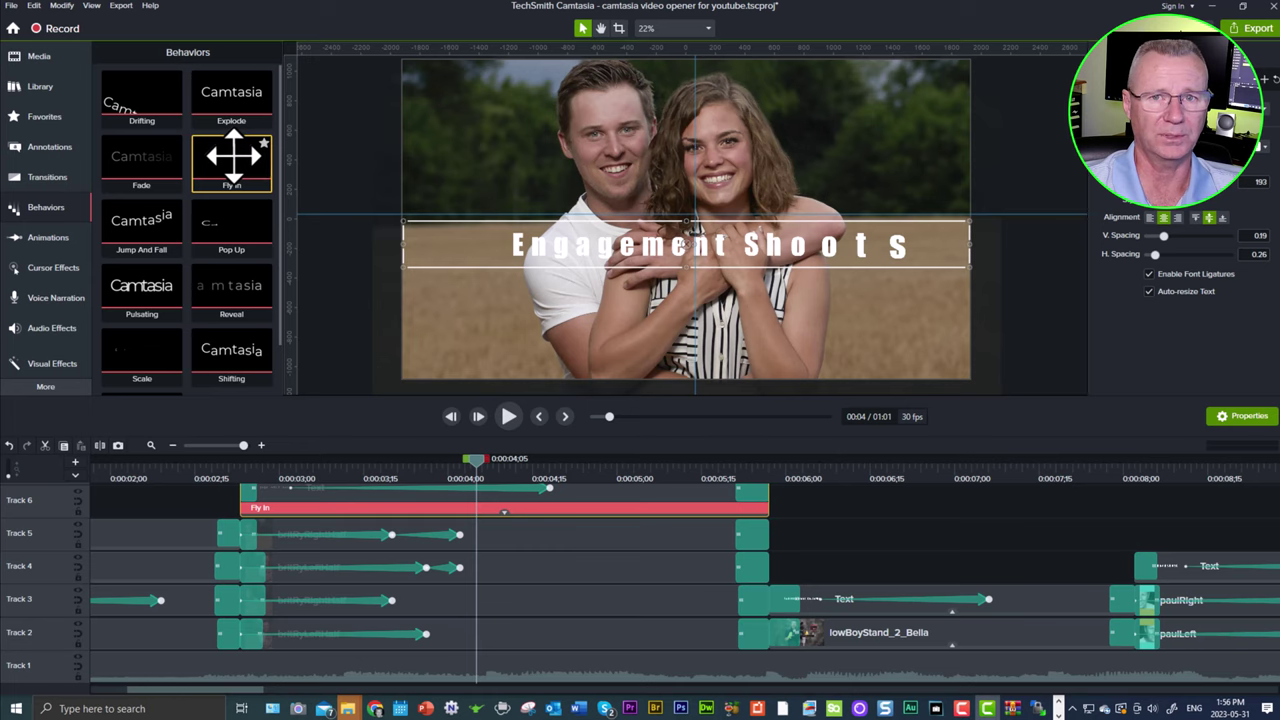
pyautogui.click(505, 513)
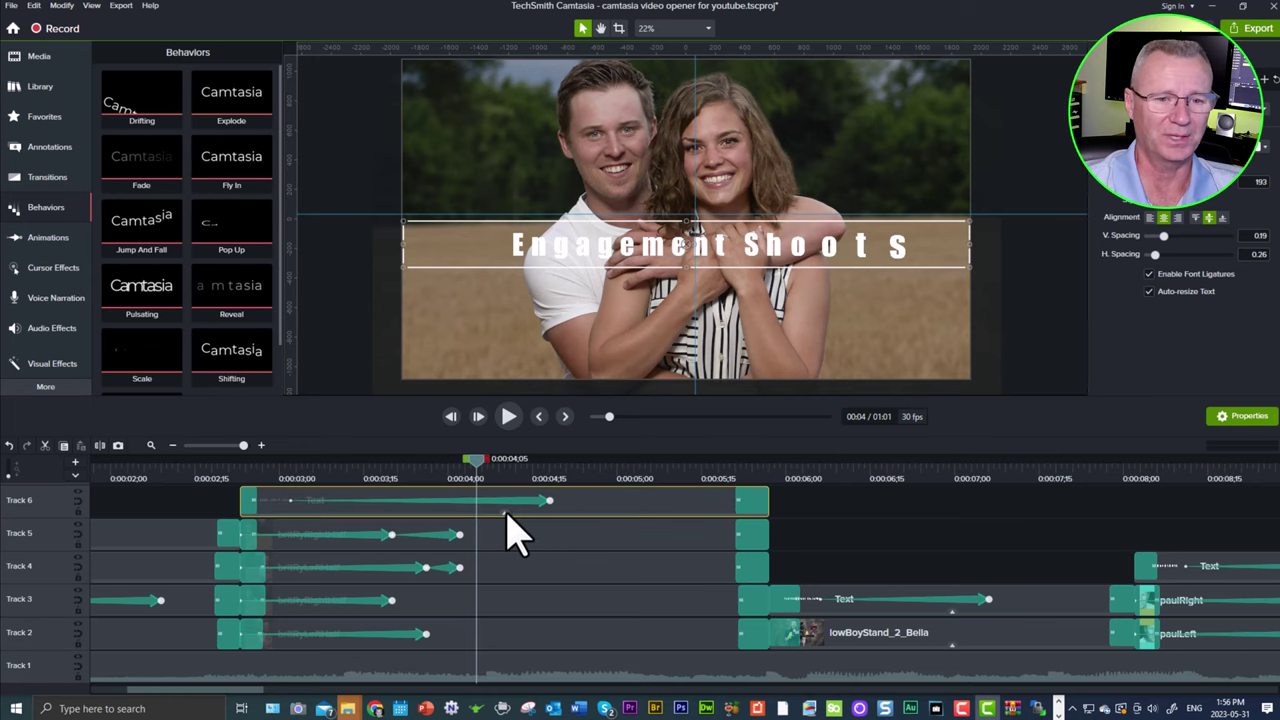
# - Preview the transition ending the engagement section and continue into the gear reviews video at 0:00:06;16
pyautogui.click(486, 466)
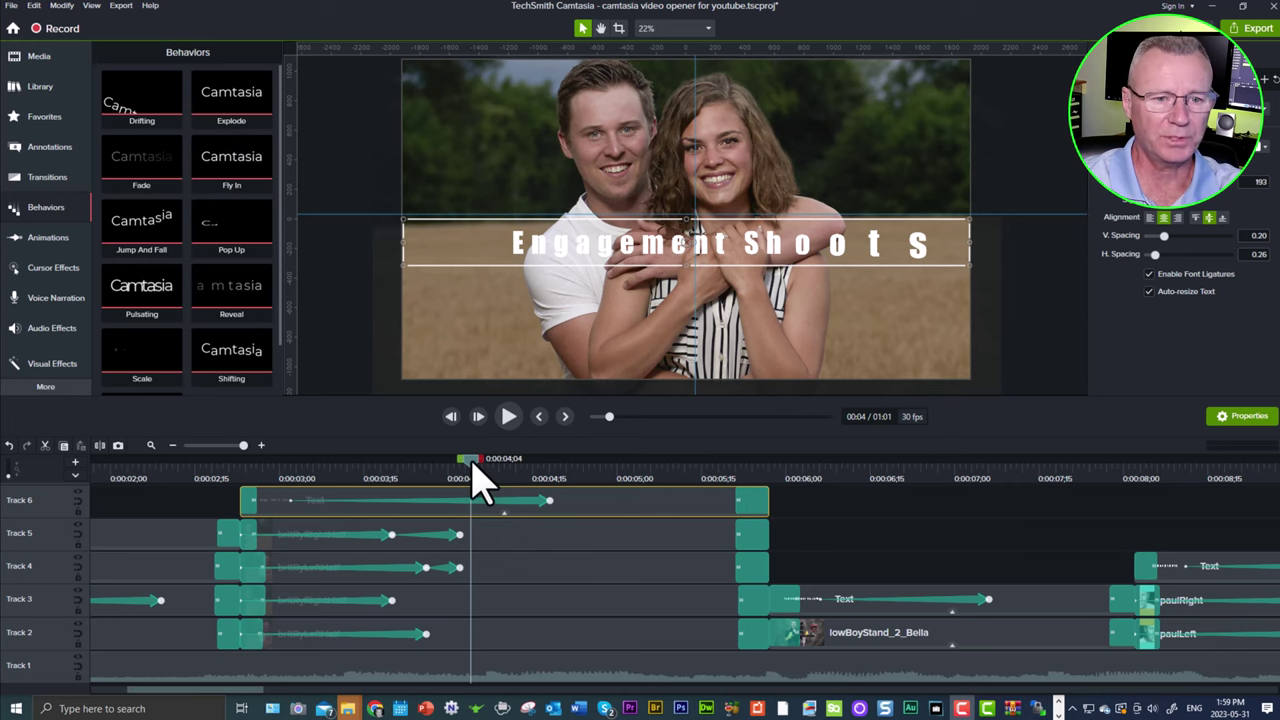
pyautogui.moveTo(471, 462); pyautogui.dragTo(757, 497)
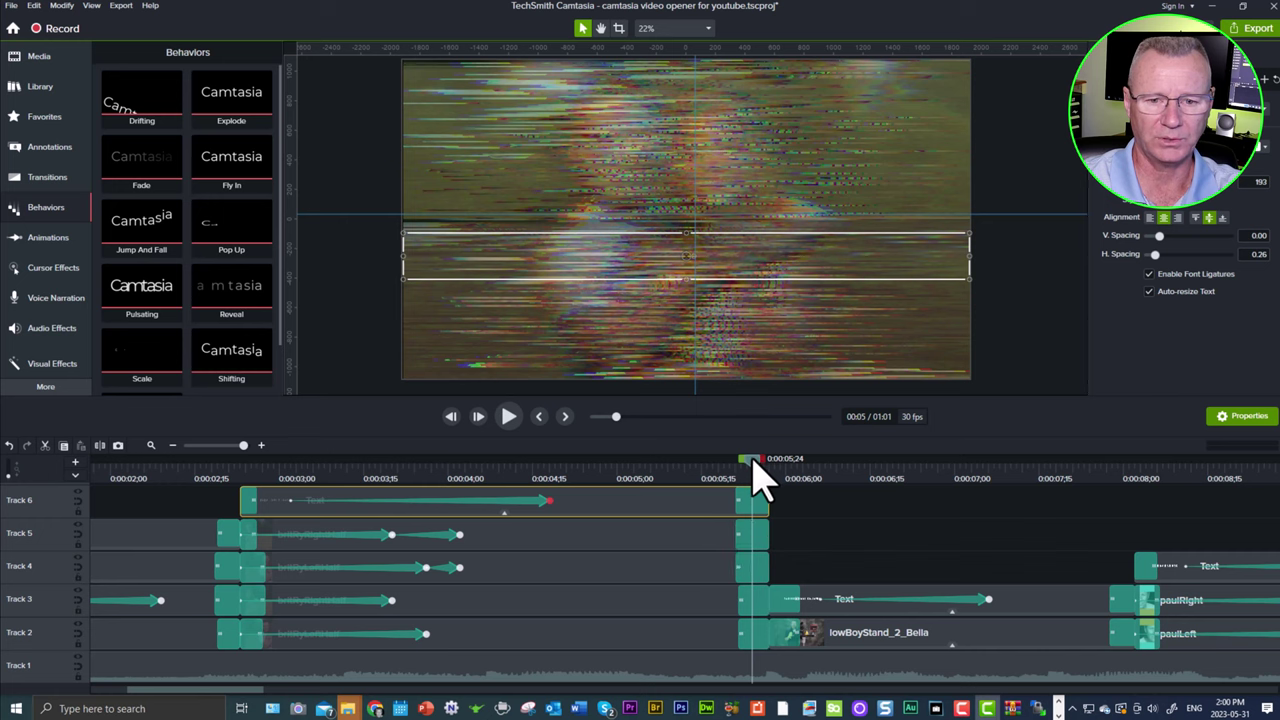
pyautogui.moveTo(754, 460); pyautogui.dragTo(876, 468)
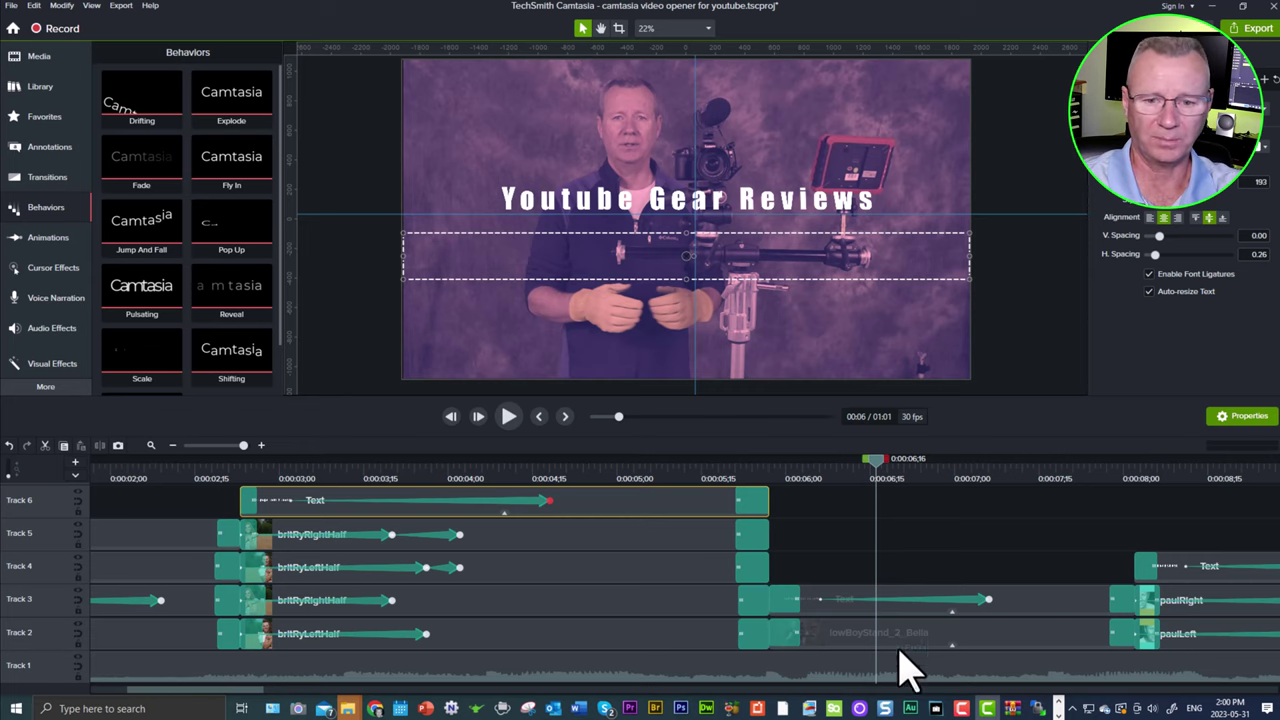
# - Examine the Youtube Gear Reviews title's animation and applied behavior, previewing its text exit at 0:00:07;26
pyautogui.moveTo(205, 688); pyautogui.dragTo(260, 686)
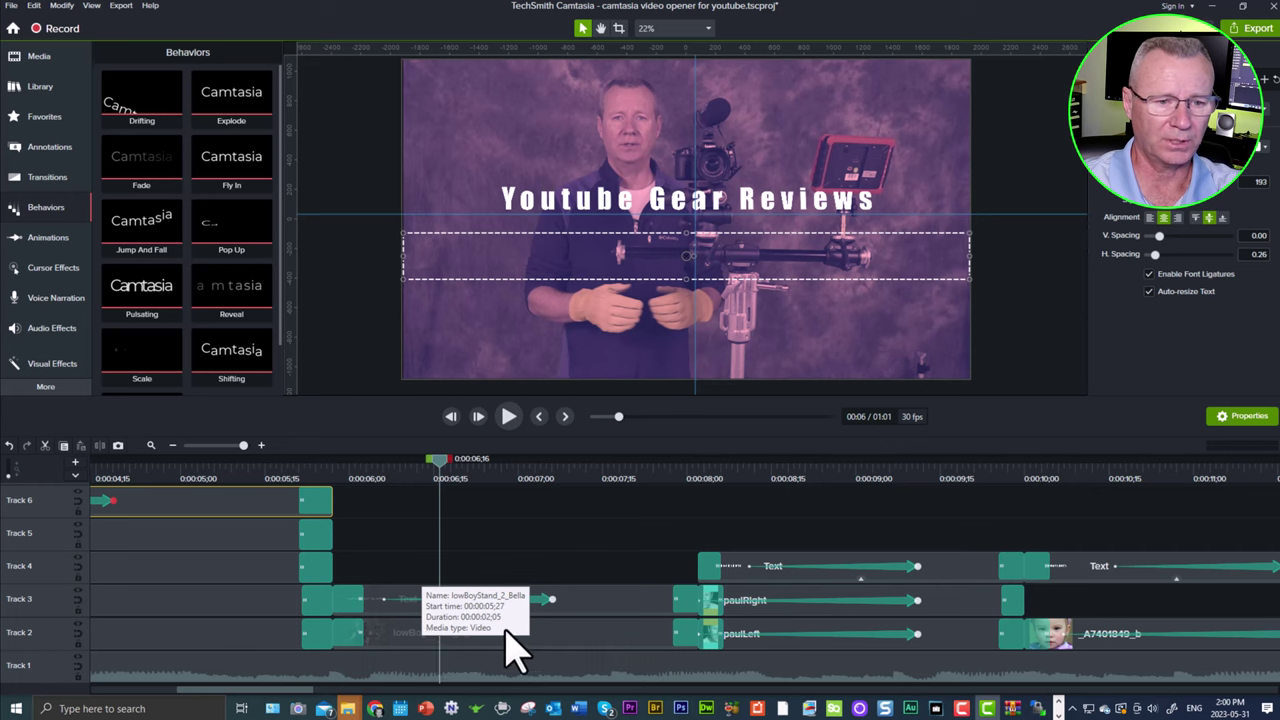
pyautogui.click(582, 603)
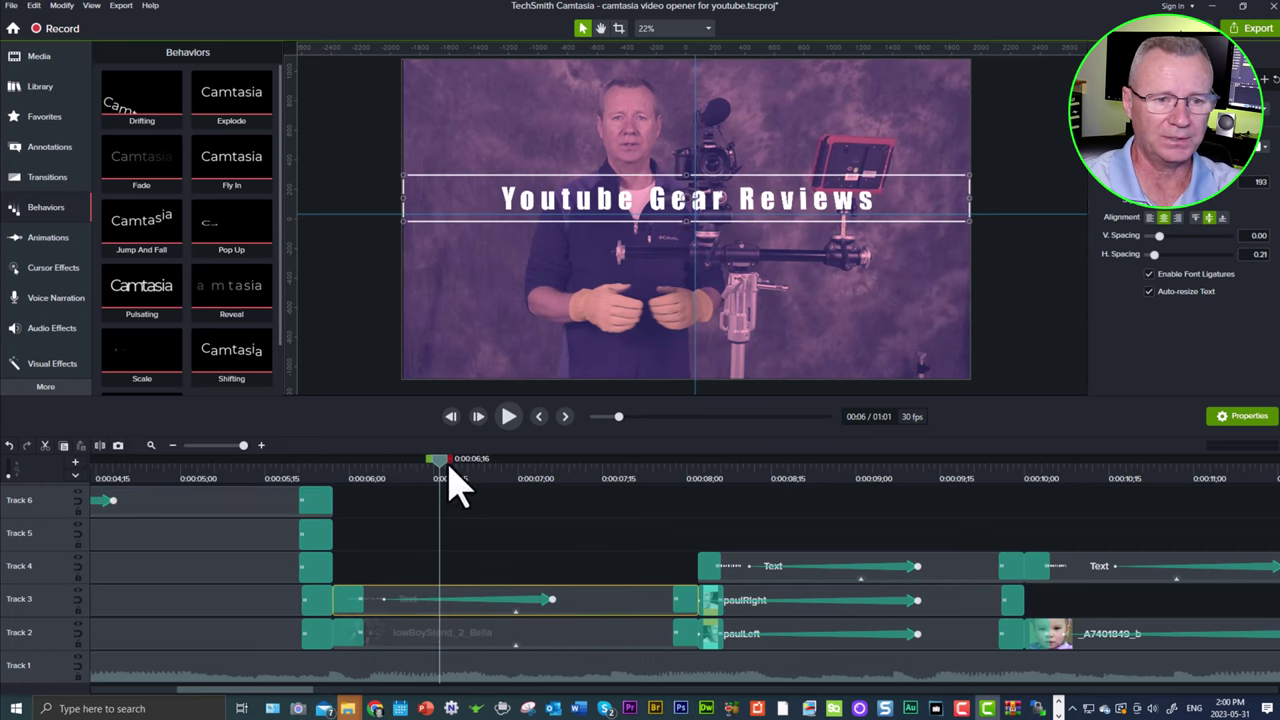
pyautogui.moveTo(440, 458); pyautogui.dragTo(500, 523)
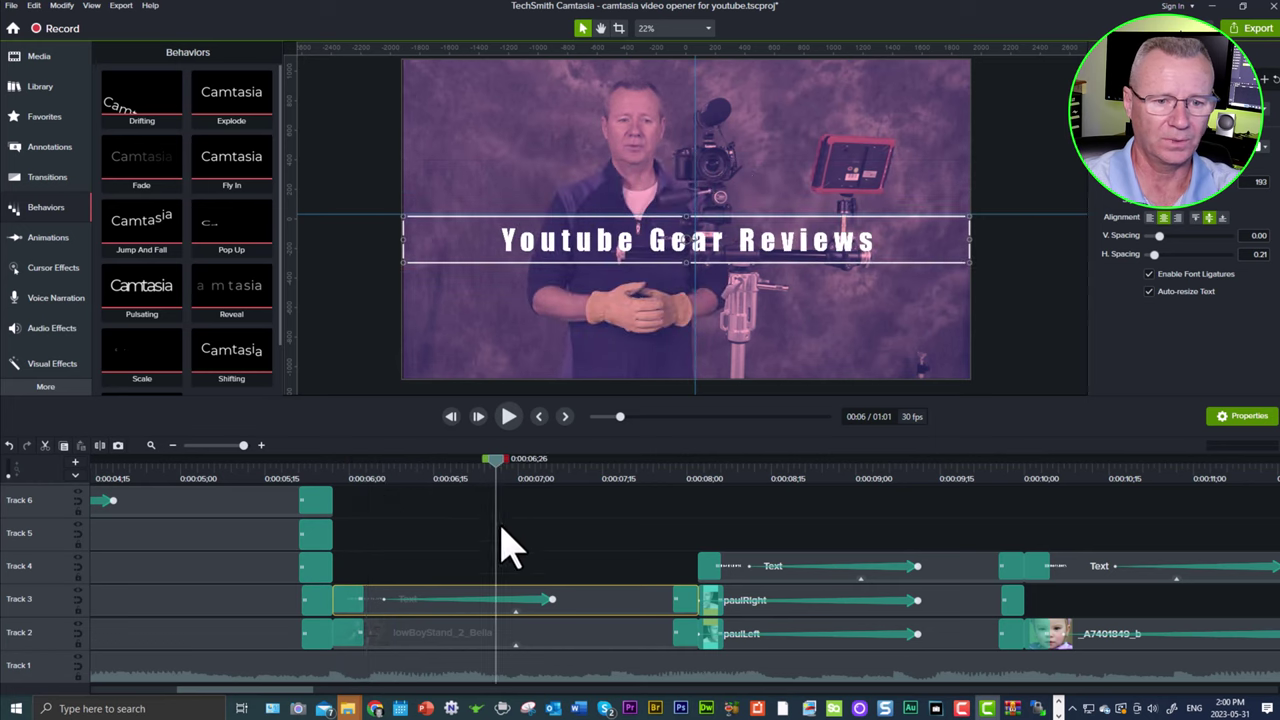
pyautogui.click(516, 611)
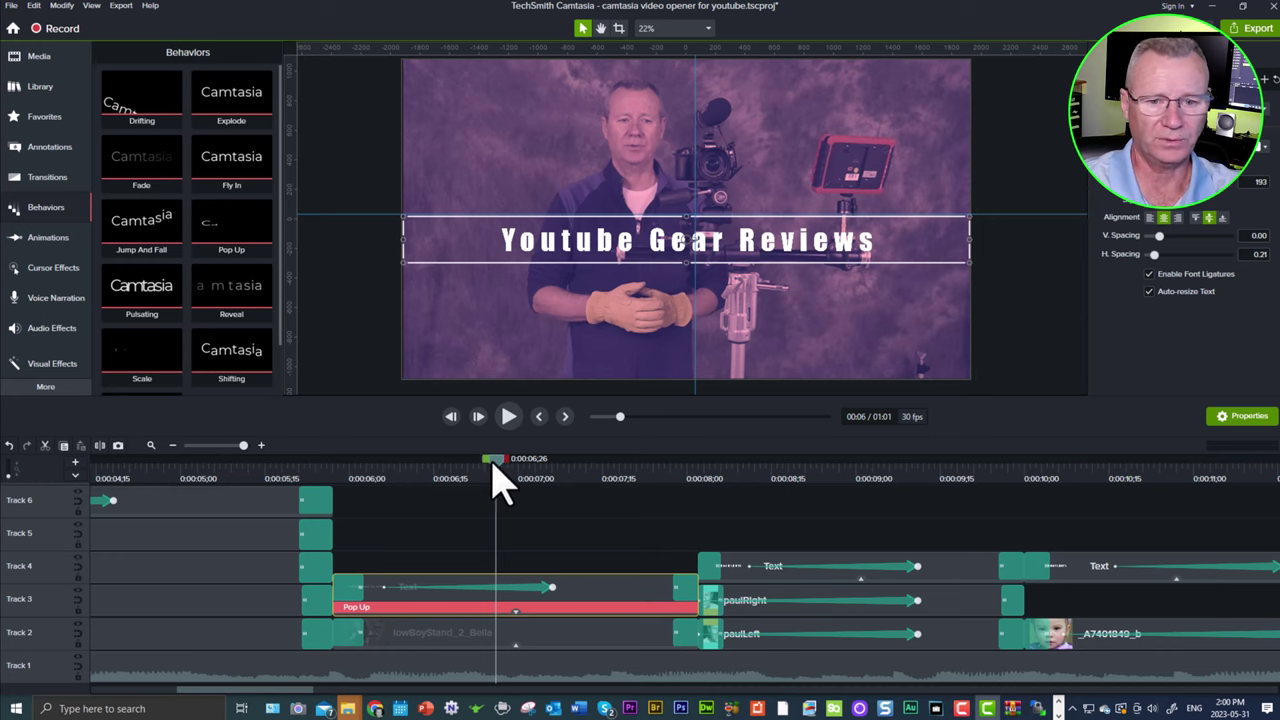
pyautogui.moveTo(500, 474); pyautogui.dragTo(663, 486)
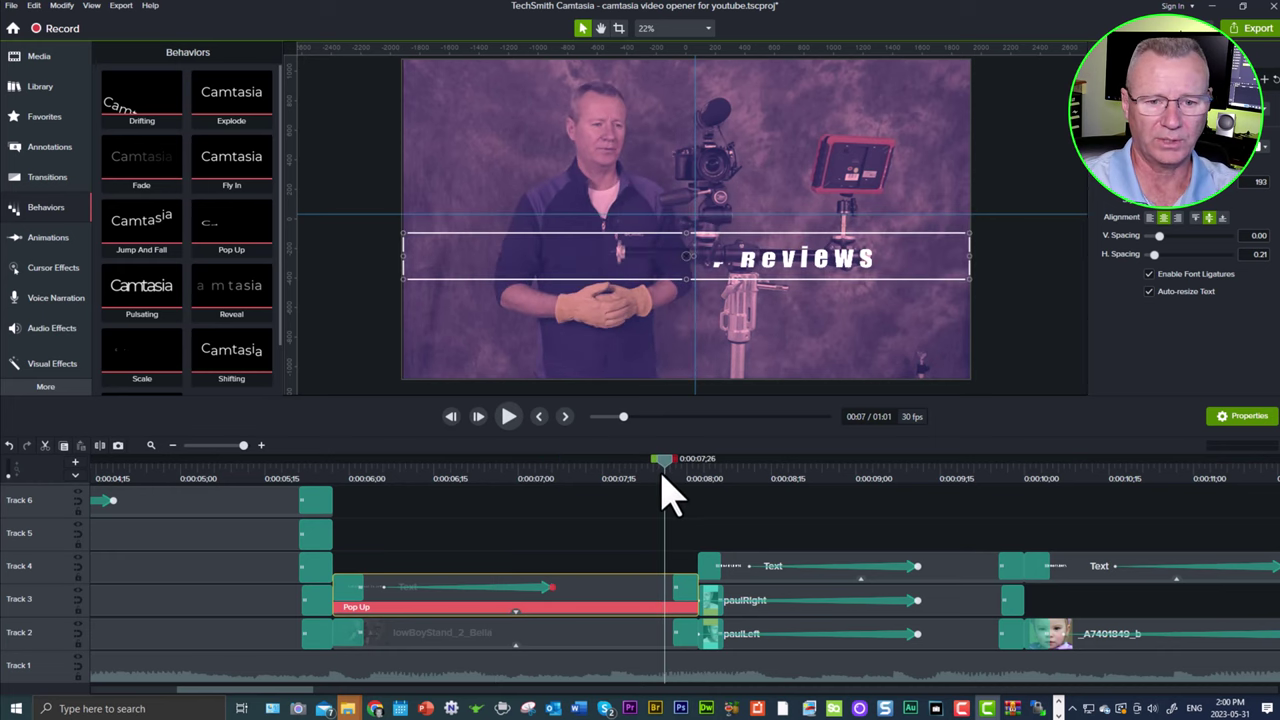
# - Inspect the transition between the gear reviews title and the headshot on Track 3, and preview the Headshots section to 0:00:09;14
pyautogui.click(689, 607)
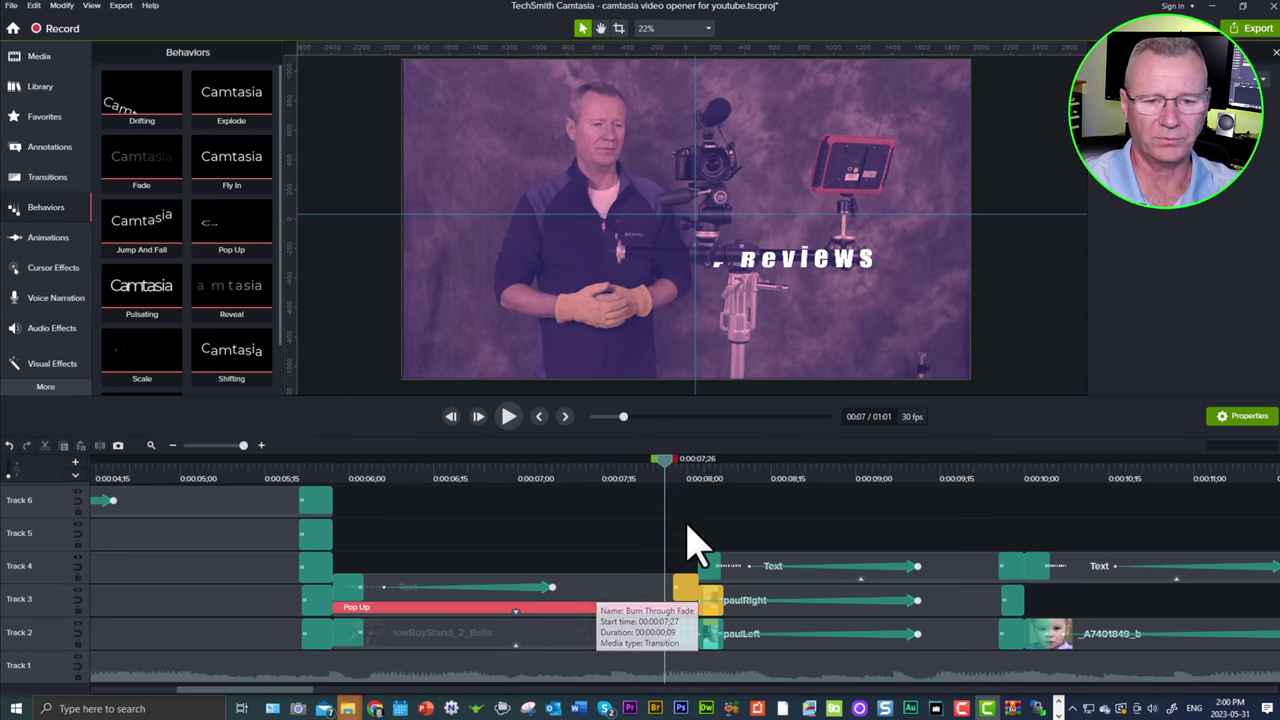
pyautogui.moveTo(671, 466); pyautogui.dragTo(799, 490)
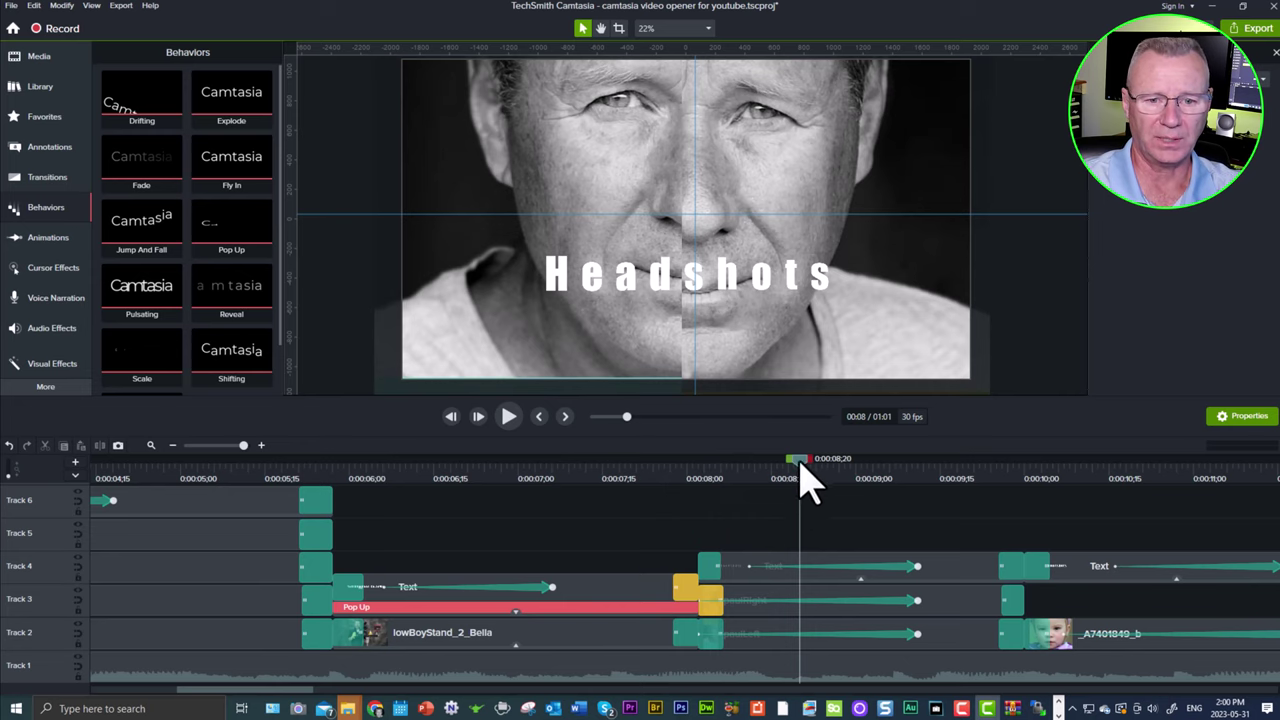
pyautogui.moveTo(796, 462); pyautogui.dragTo(934, 480)
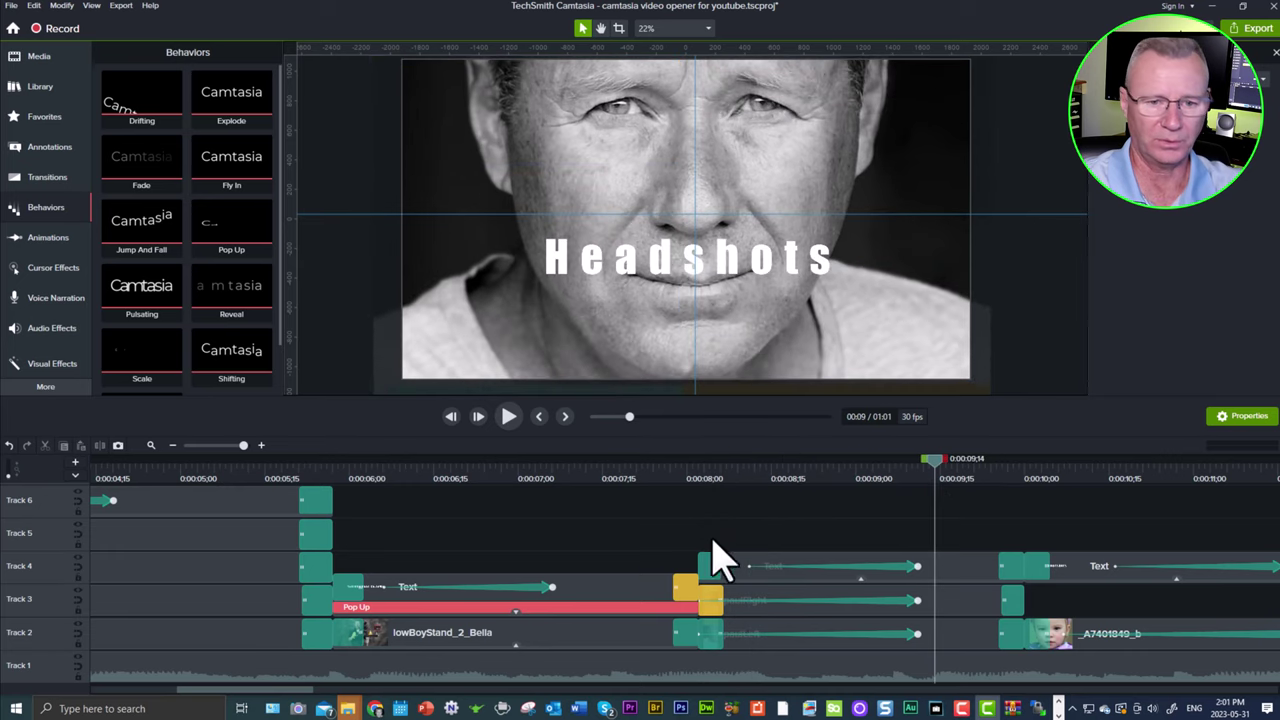
# - Switch to Photoshop to view the left and right headshot halves with their coloured bands, and return to Camtasia
pyautogui.hotkey('alt', 'Tab')
pyautogui.hotkey('alt', 'Tab')
pyautogui.hotkey('alt', 'Tab')
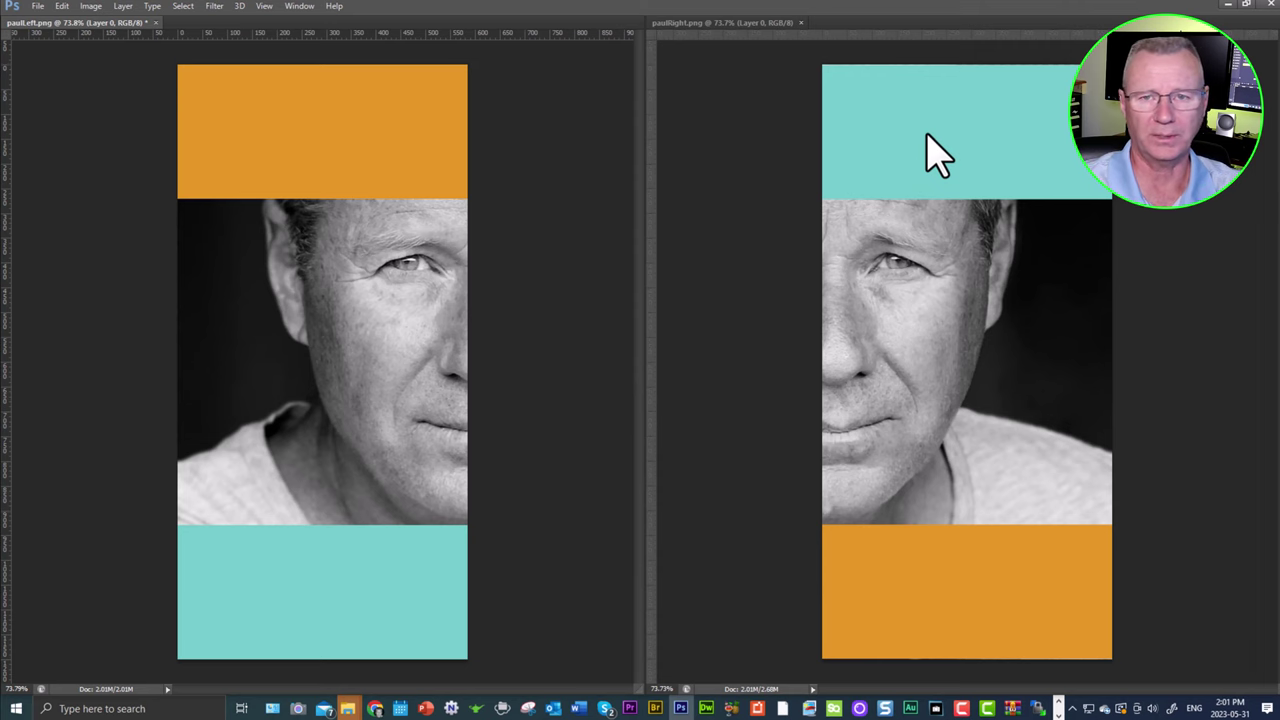
pyautogui.hotkey('alt', 'Tab')
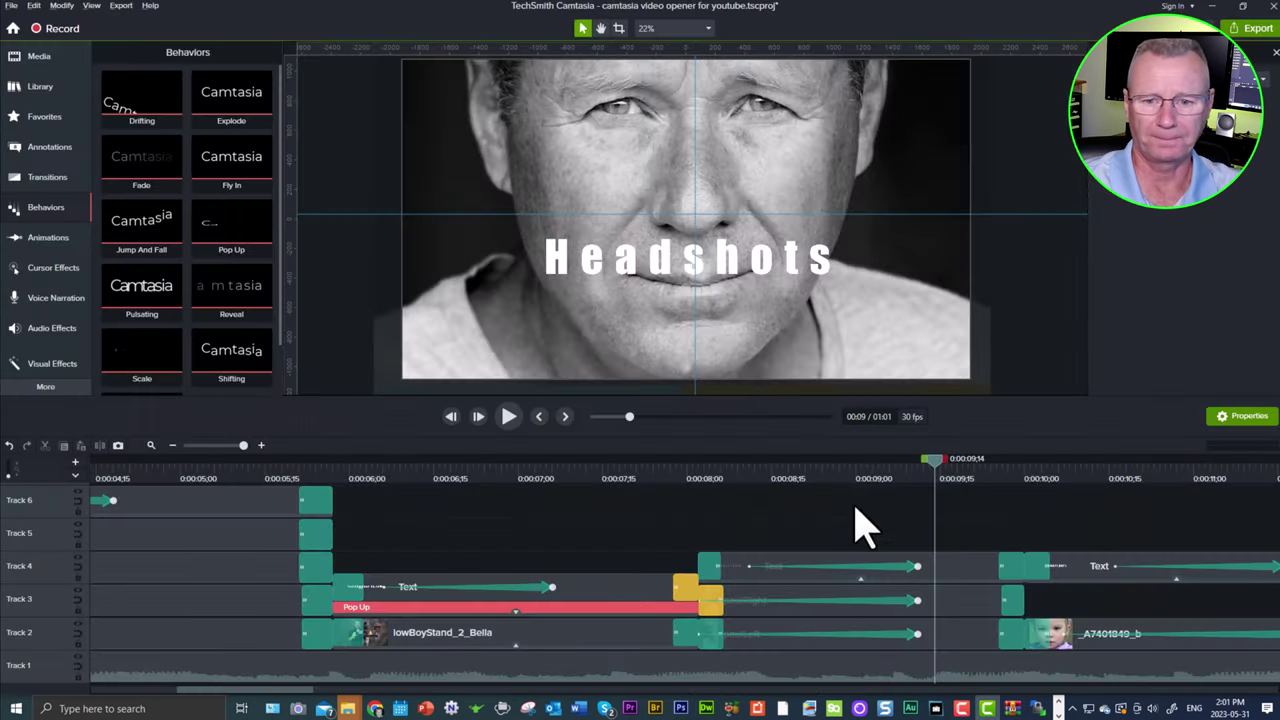
# - Preview the Headshots section from its opening transition at 0:00:08;02 to its closing transition at 0:00:09;26
pyautogui.moveTo(933, 468); pyautogui.dragTo(698, 480)
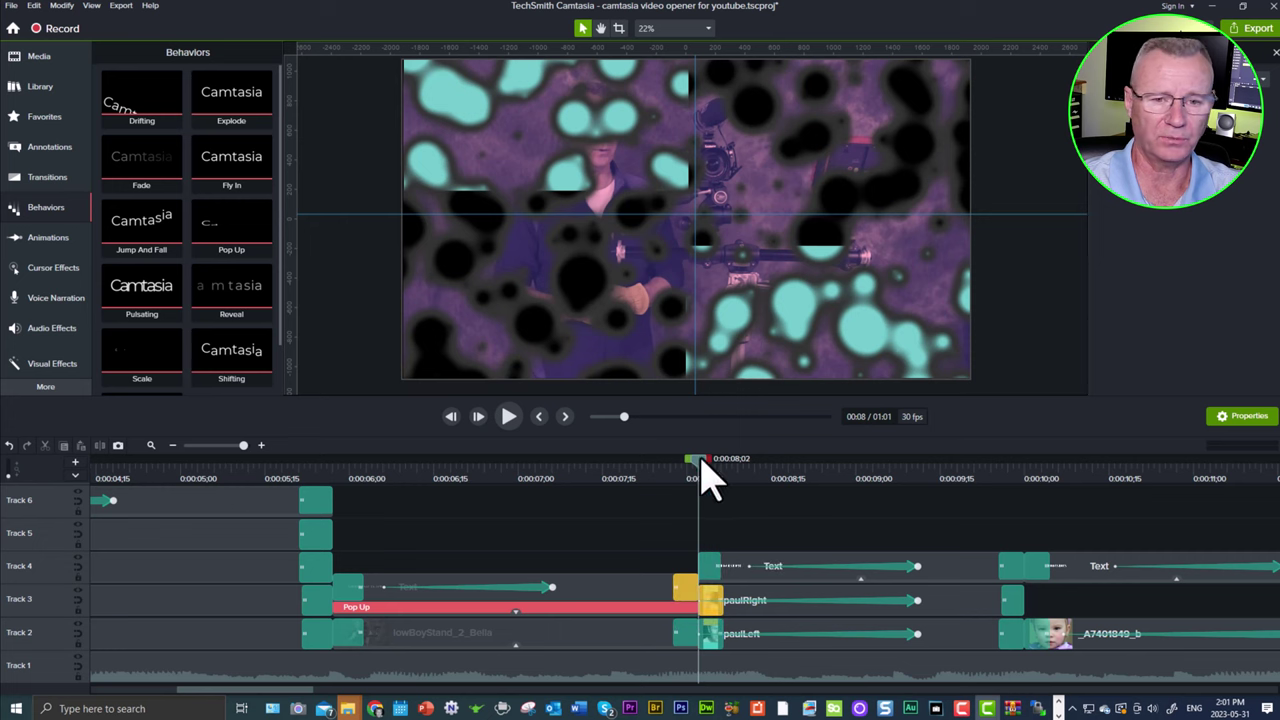
pyautogui.moveTo(706, 474); pyautogui.dragTo(1003, 486)
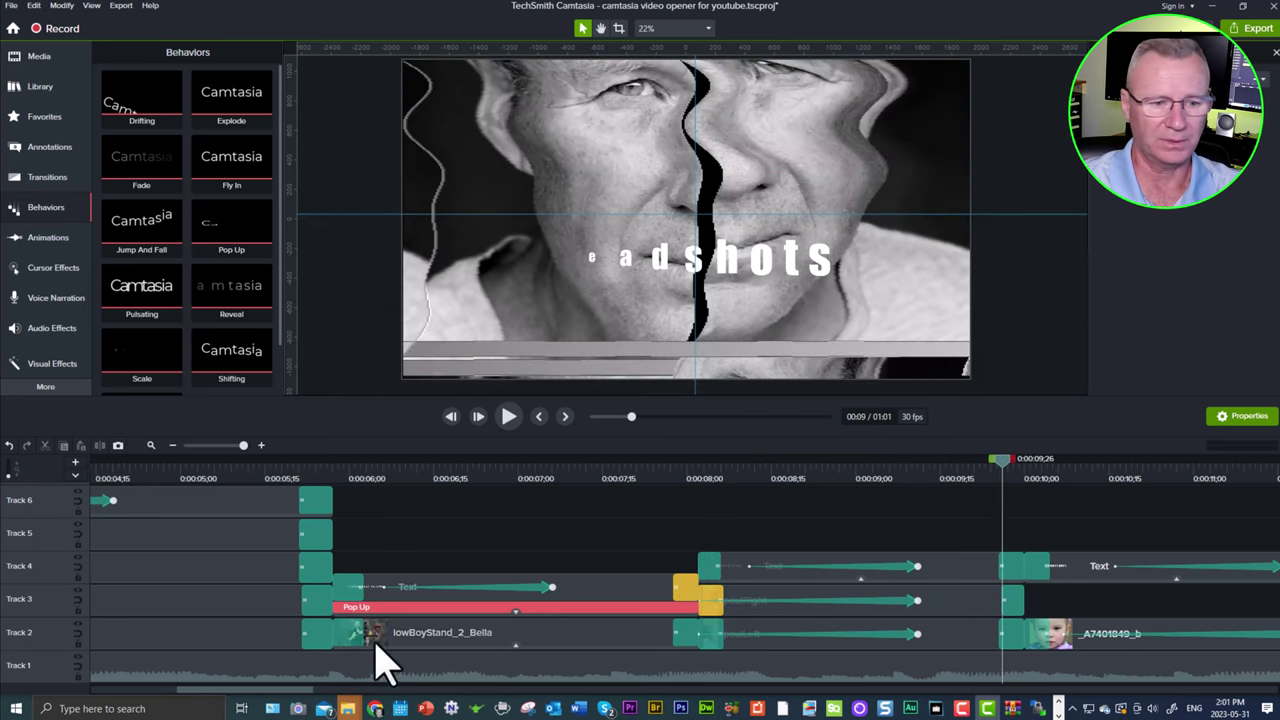
# - Preview the child headshot section from 0:00:09;26 to 0:00:11;07, selecting its image clip on Track 2
pyautogui.moveTo(284, 689); pyautogui.dragTo(366, 690)
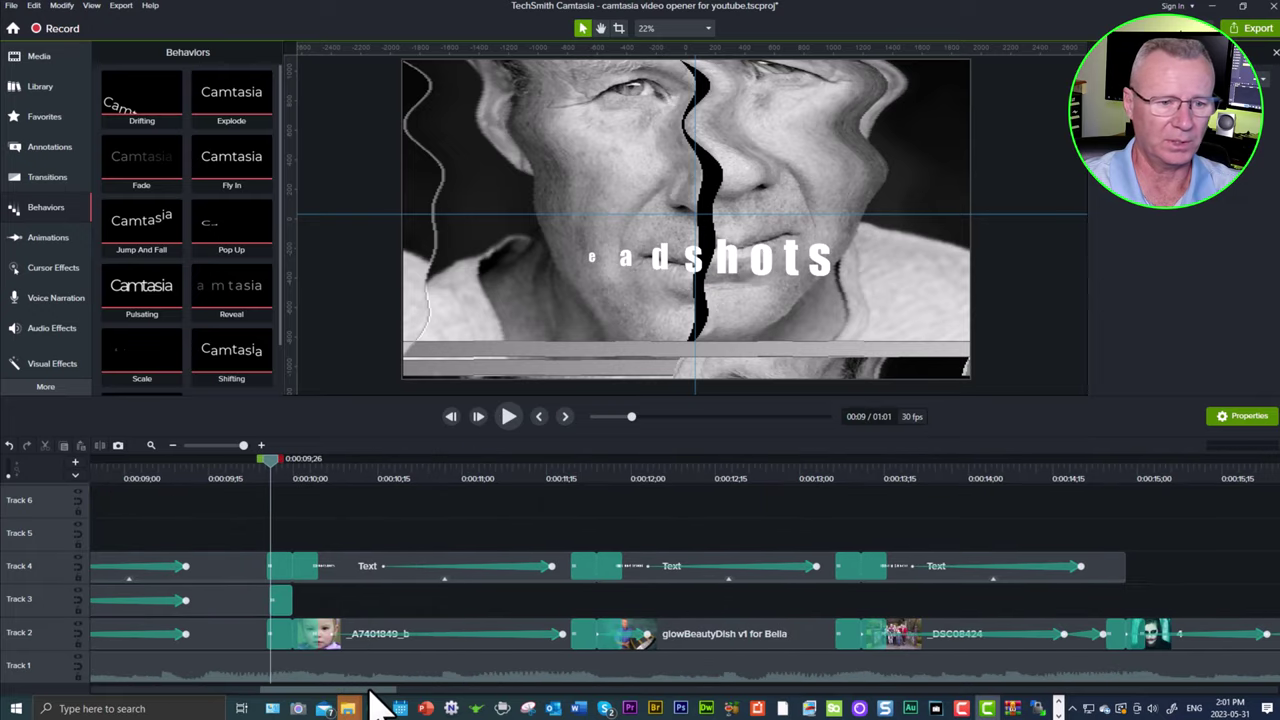
pyautogui.moveTo(278, 482); pyautogui.dragTo(432, 505)
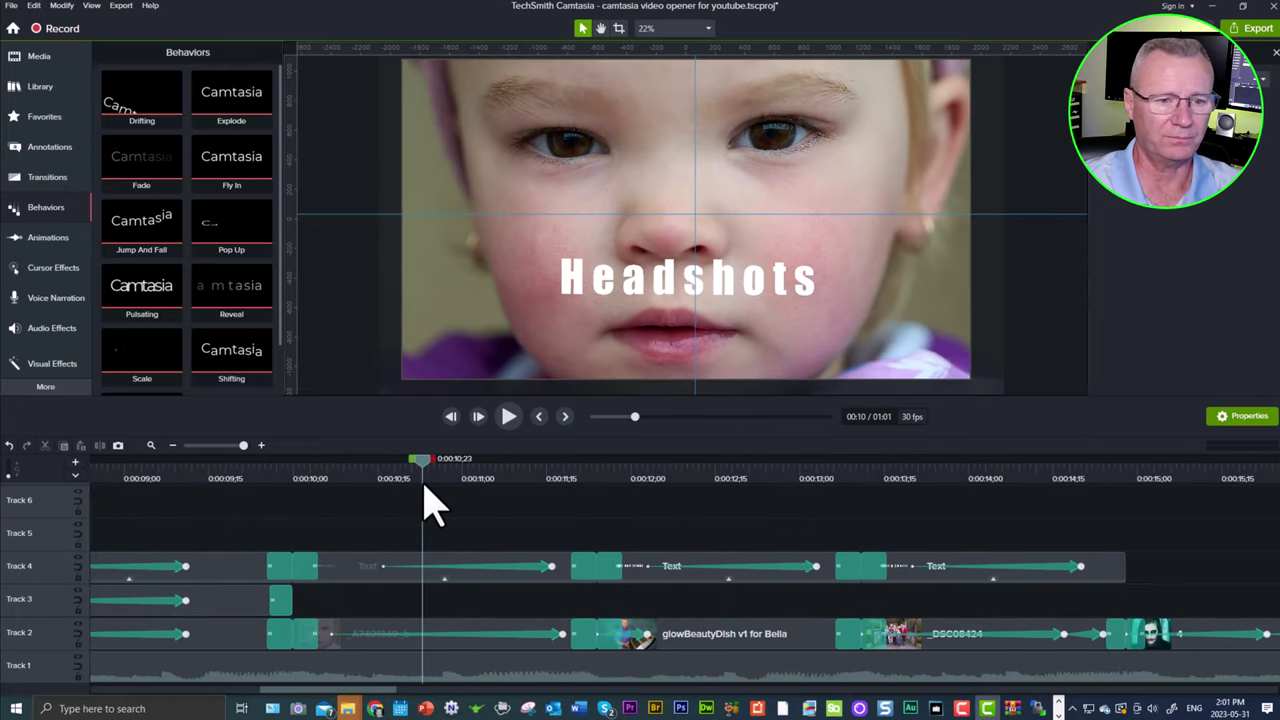
pyautogui.moveTo(421, 470); pyautogui.dragTo(456, 470)
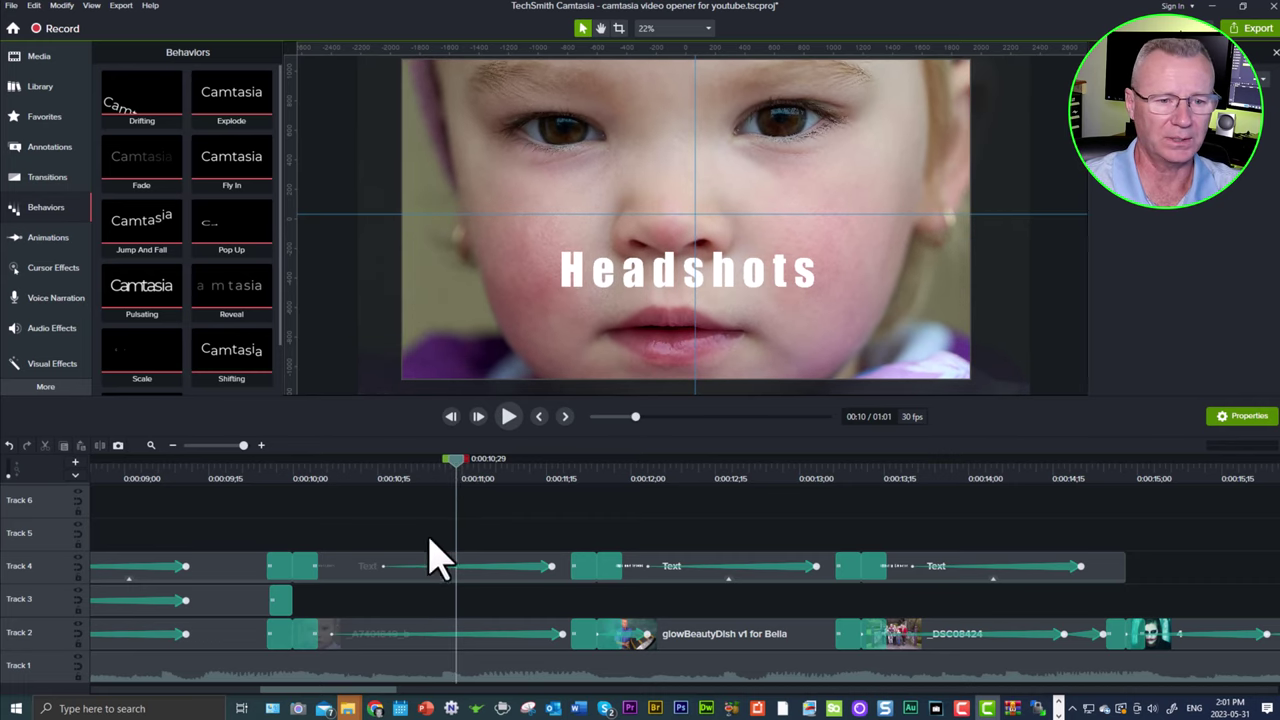
pyautogui.click(419, 630)
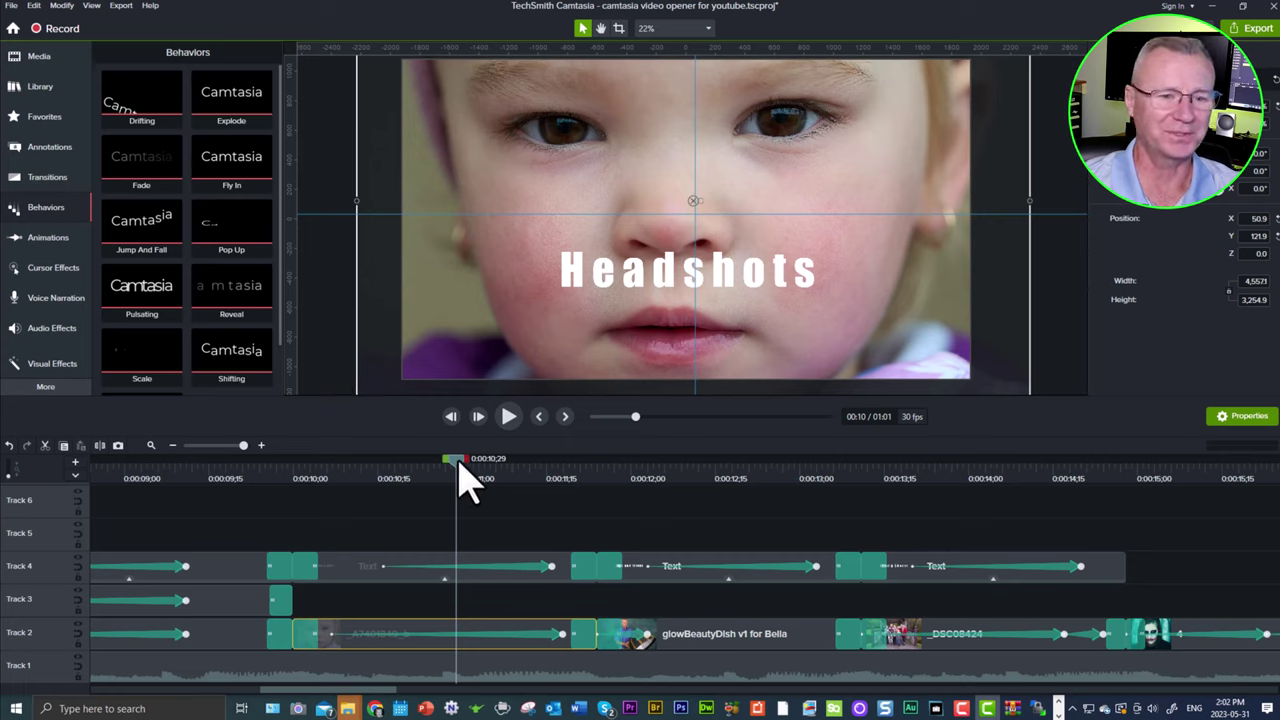
pyautogui.moveTo(457, 471); pyautogui.dragTo(503, 480)
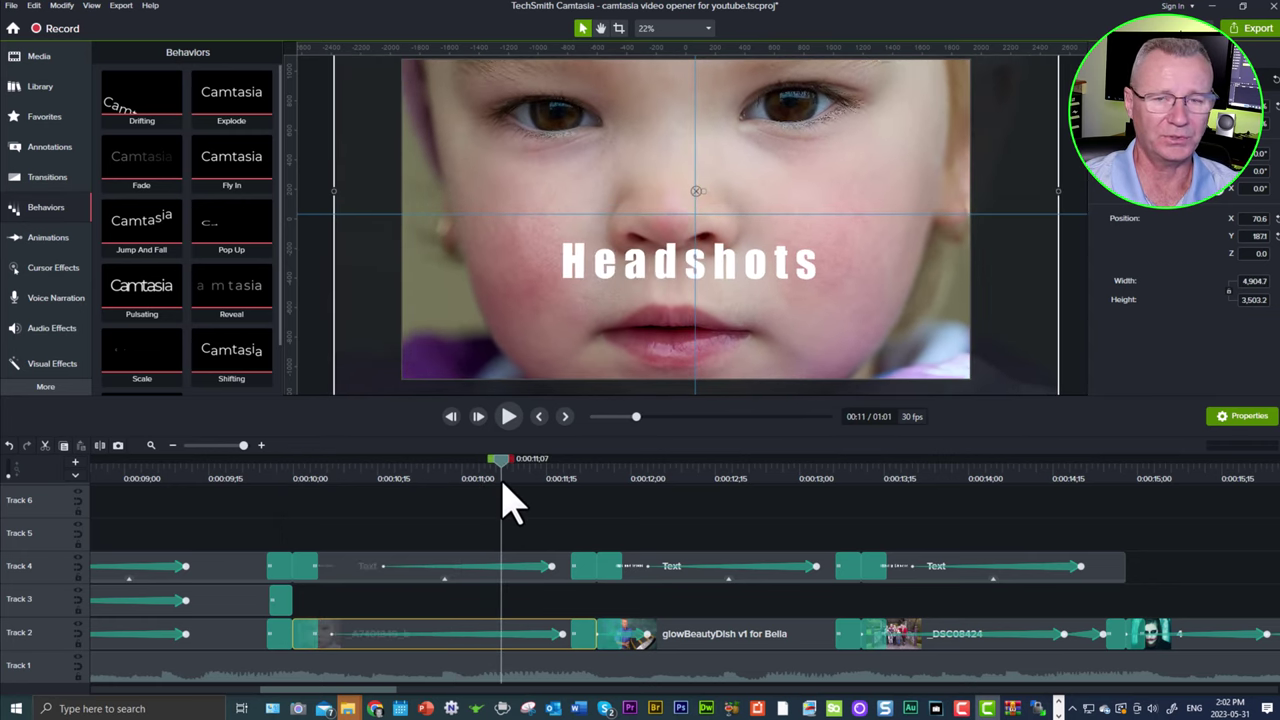
# - Check the easing options of the child headshot's zoom animation, and select the animation on the Headshots title above it
pyautogui.rightClick(525, 633)
pyautogui.moveTo(424, 598)
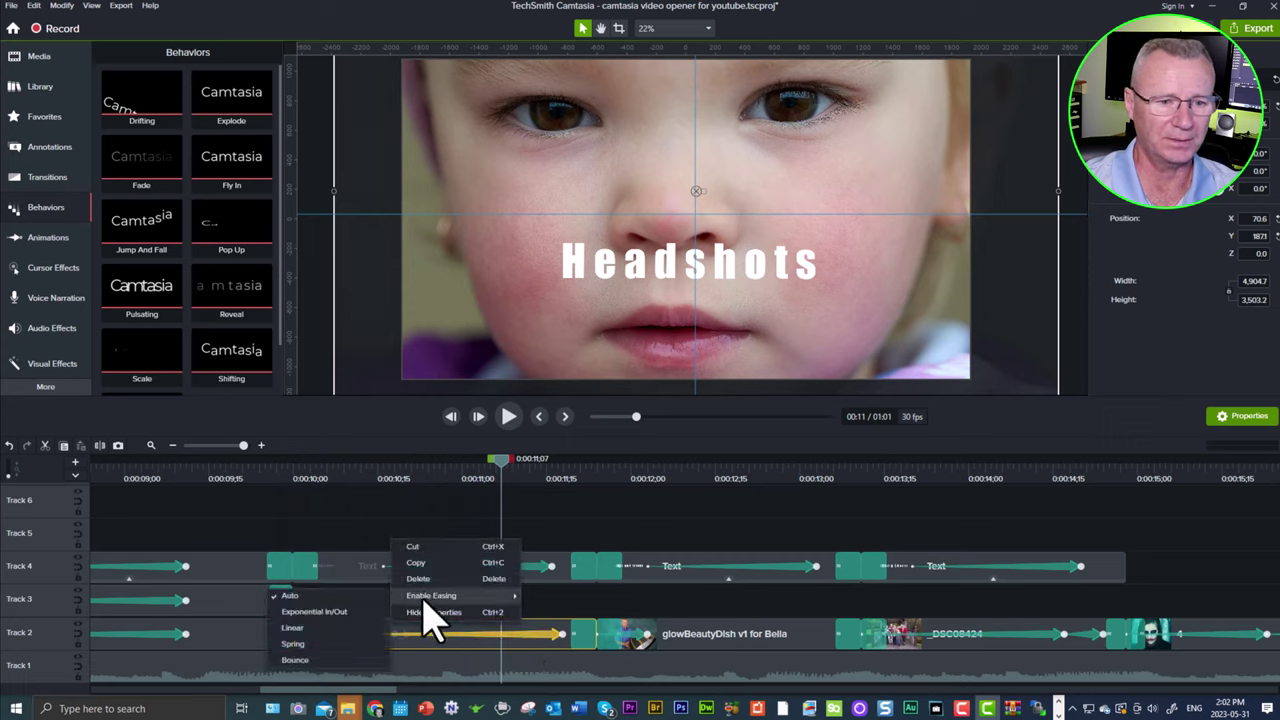
pyautogui.click(383, 530)
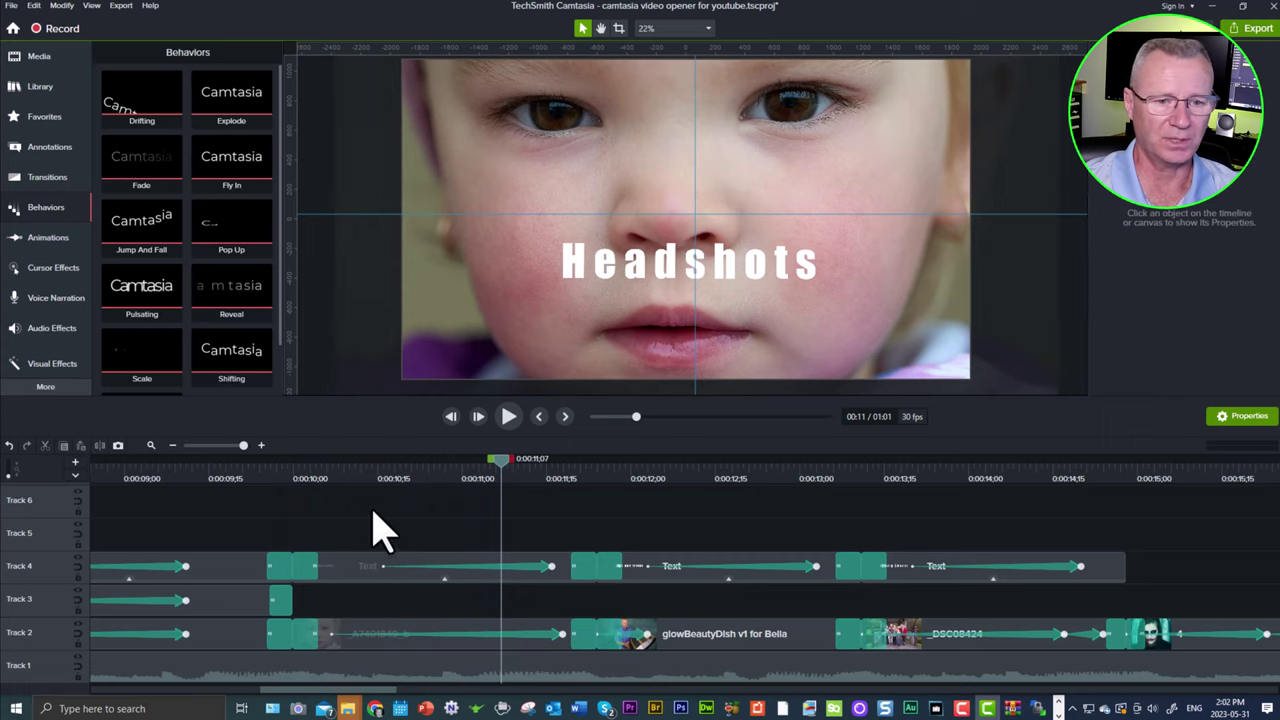
pyautogui.click(482, 567)
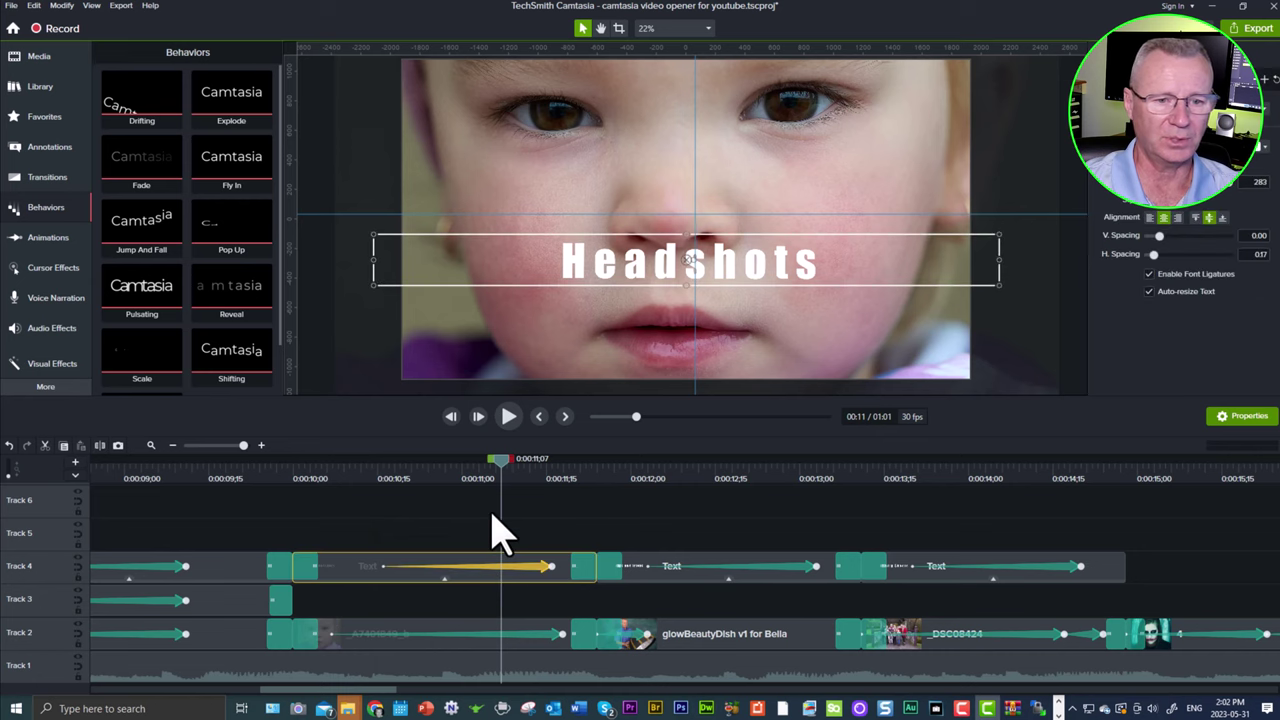
# - Preview the Tips and Tricks and Family Shoots sections up to the Zoom Fade transition at 0:00:14;25
pyautogui.moveTo(503, 480); pyautogui.dragTo(737, 523)
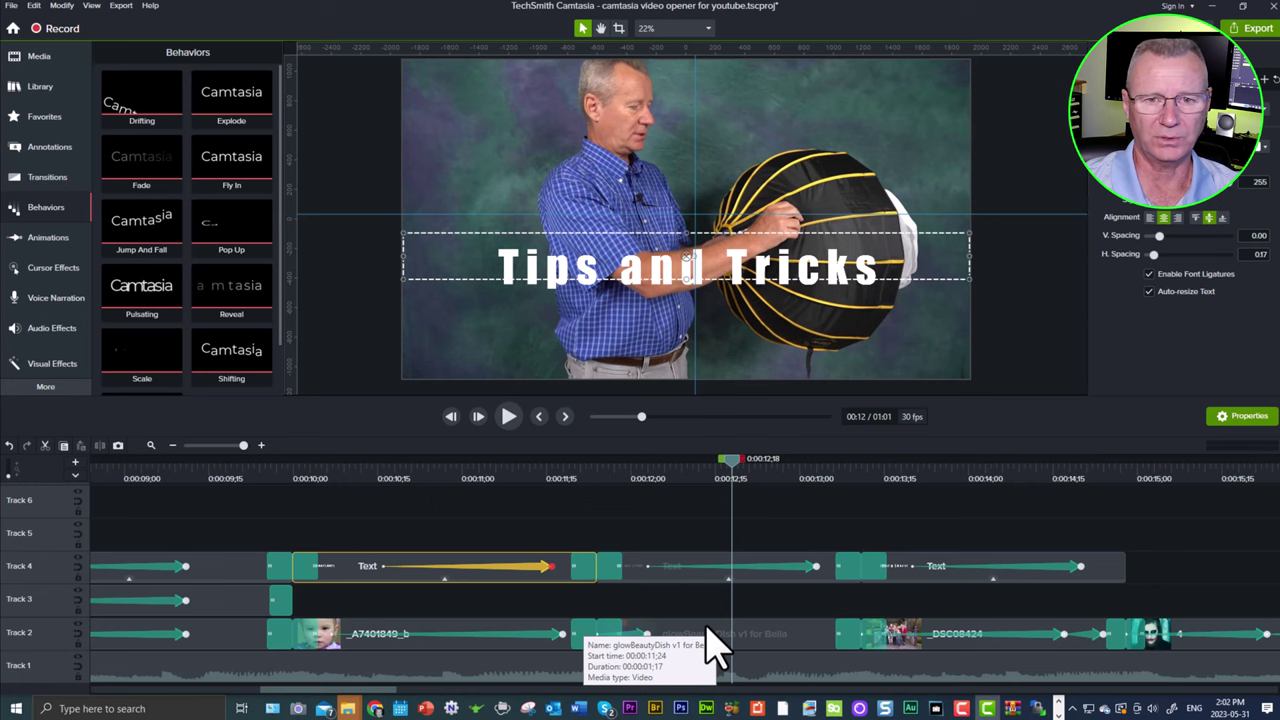
pyautogui.moveTo(737, 480); pyautogui.dragTo(950, 535)
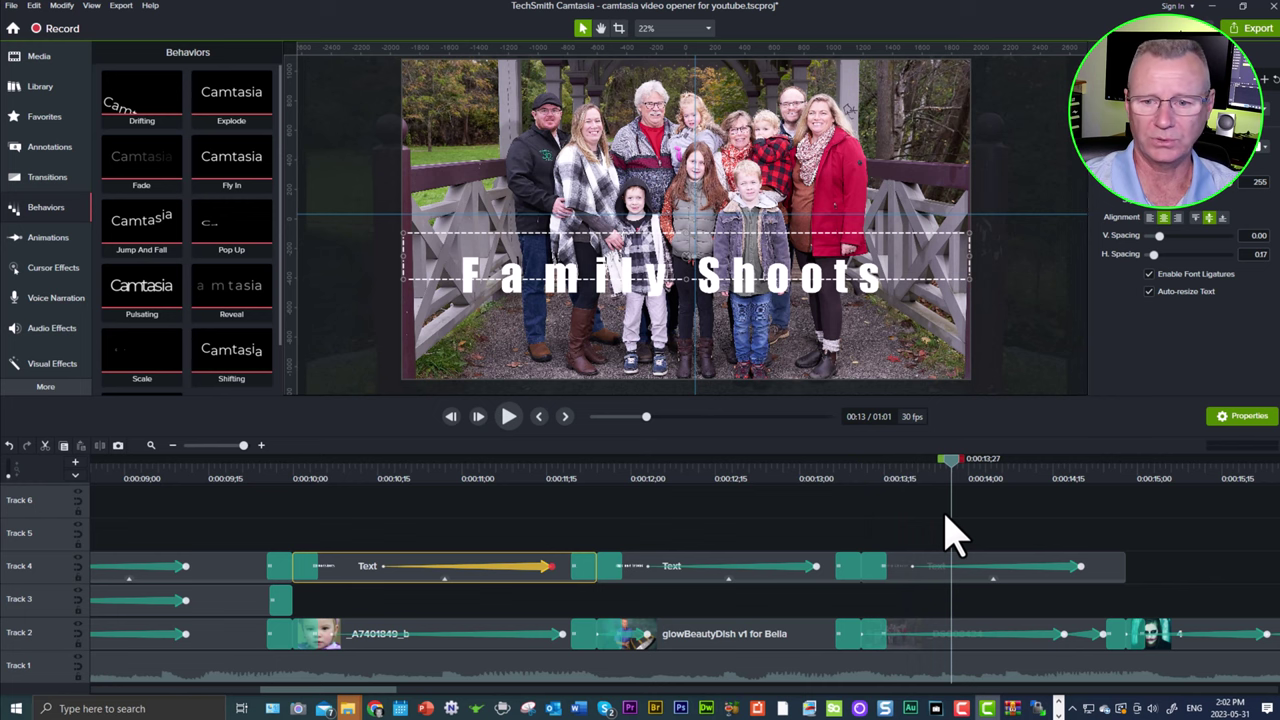
pyautogui.moveTo(316, 690); pyautogui.dragTo(375, 689)
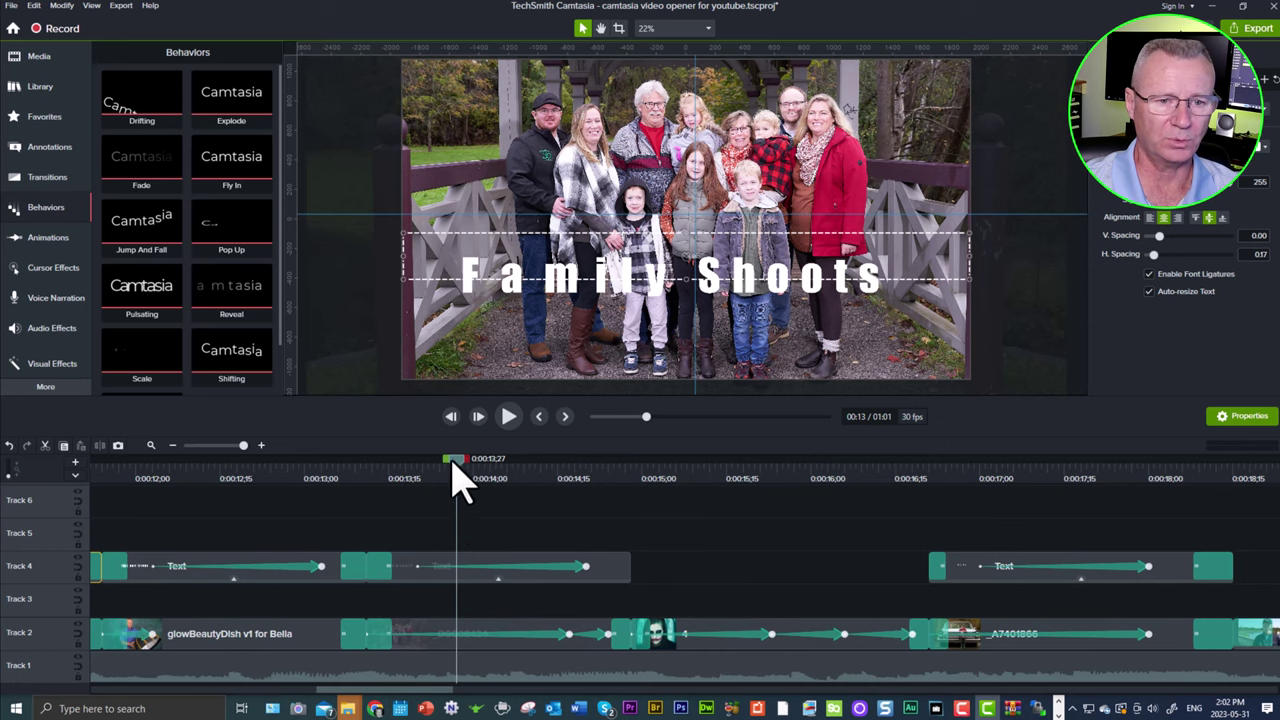
pyautogui.moveTo(452, 463); pyautogui.dragTo(588, 480)
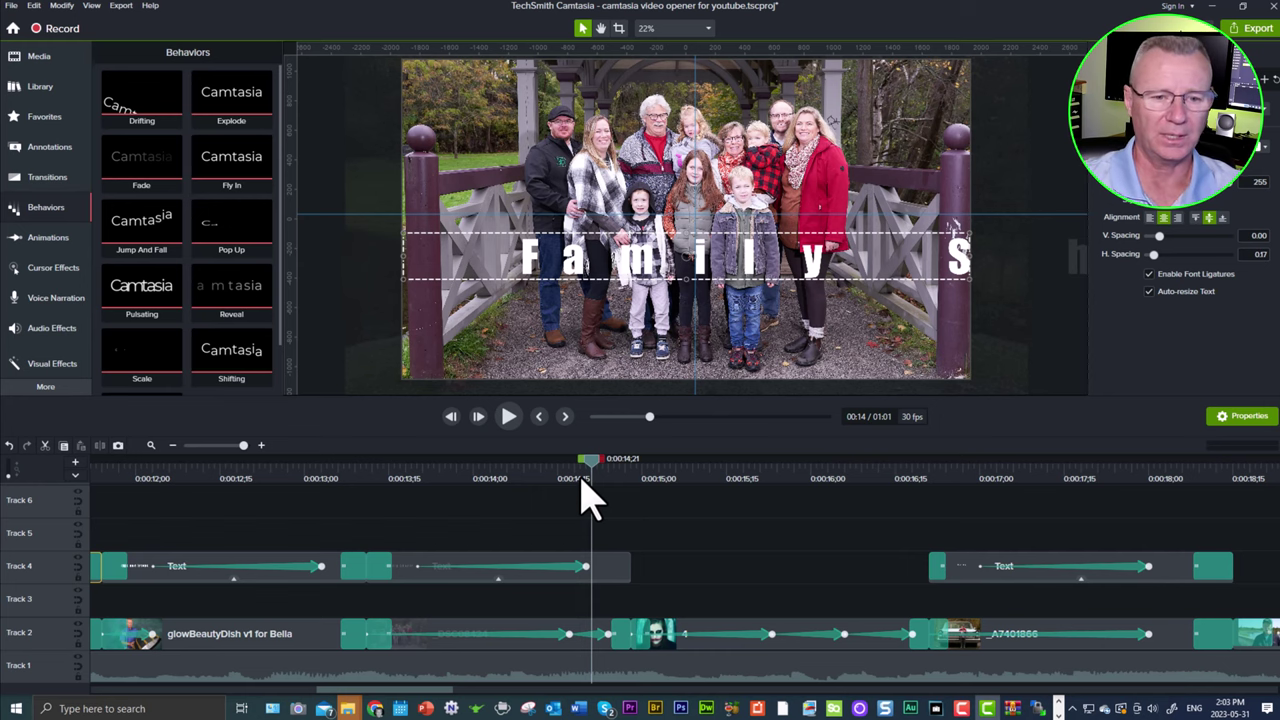
pyautogui.moveTo(586, 456); pyautogui.dragTo(617, 463)
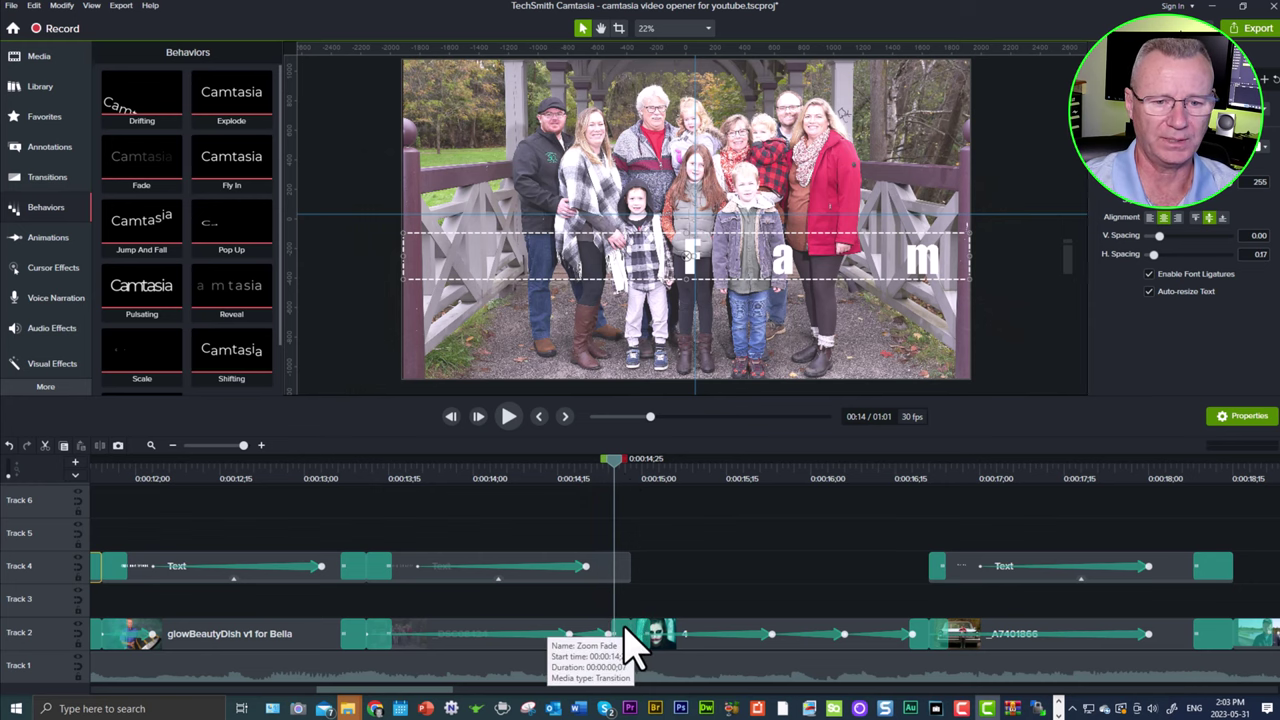
# - Preview the painted-face image's animations and the Swirl Spin transition leading into the Creative section
pyautogui.moveTo(616, 462); pyautogui.dragTo(914, 537)
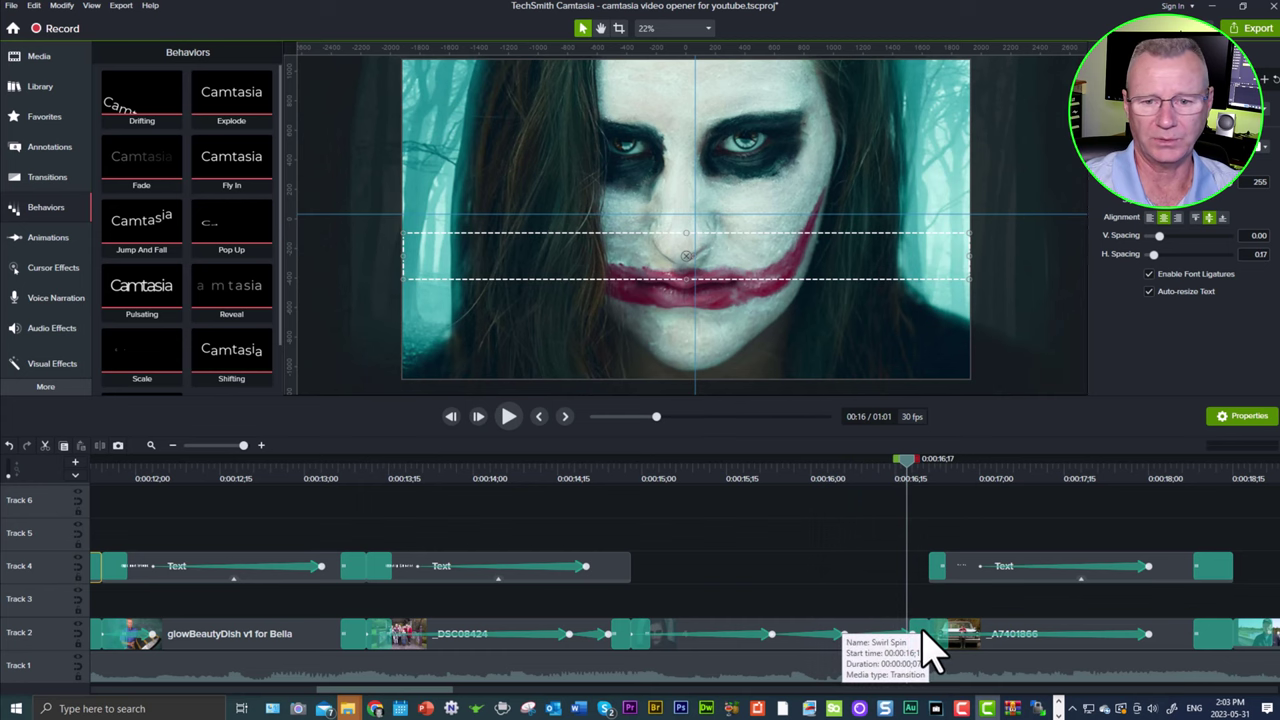
pyautogui.click(924, 476)
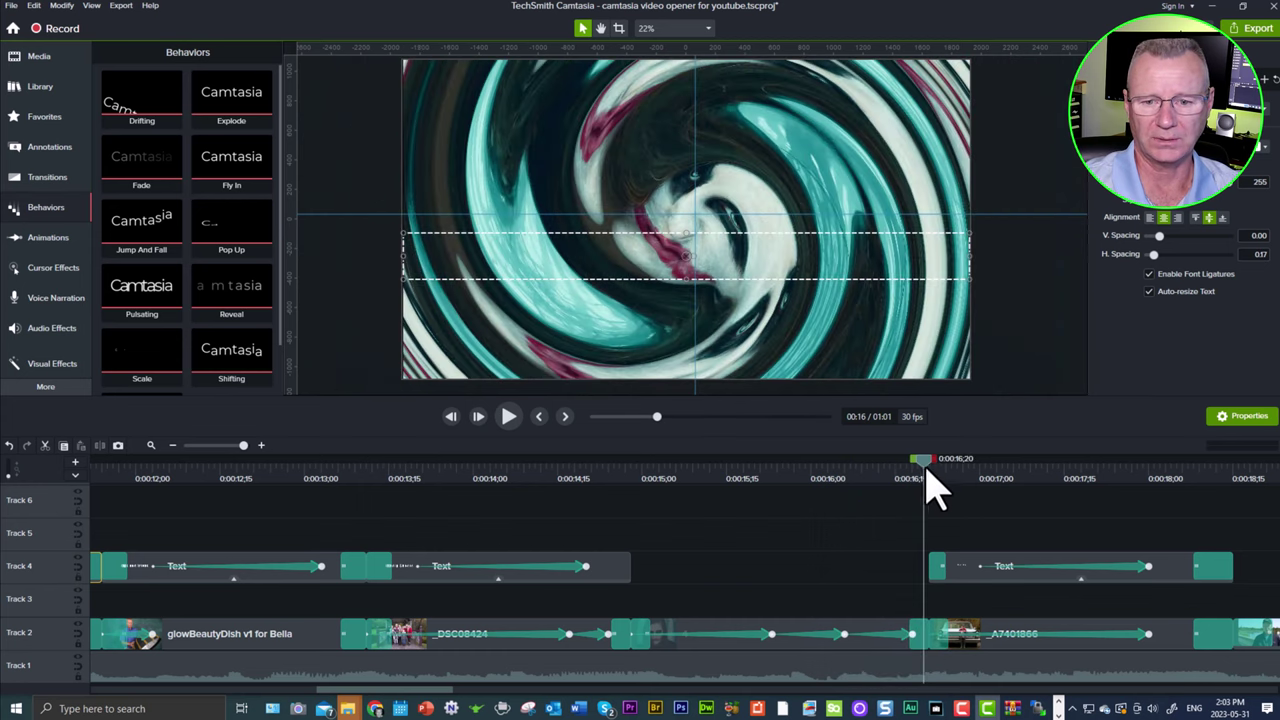
pyautogui.moveTo(926, 476); pyautogui.dragTo(1019, 491)
# - Preview the Creative title's animation to 0:00:17;24 and show the behavior applied to it on Track 4
pyautogui.moveTo(386, 691); pyautogui.dragTo(449, 694)
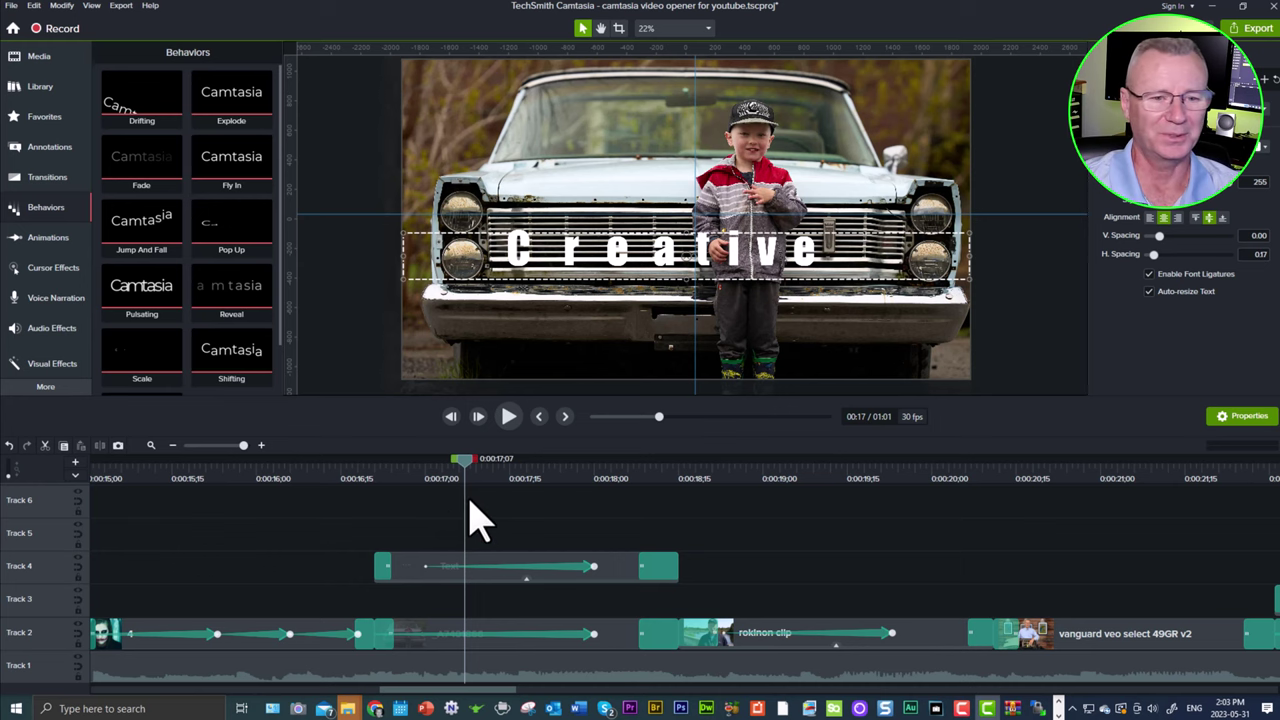
pyautogui.moveTo(463, 459); pyautogui.dragTo(456, 505)
pyautogui.moveTo(440, 520); pyautogui.dragTo(562, 540)
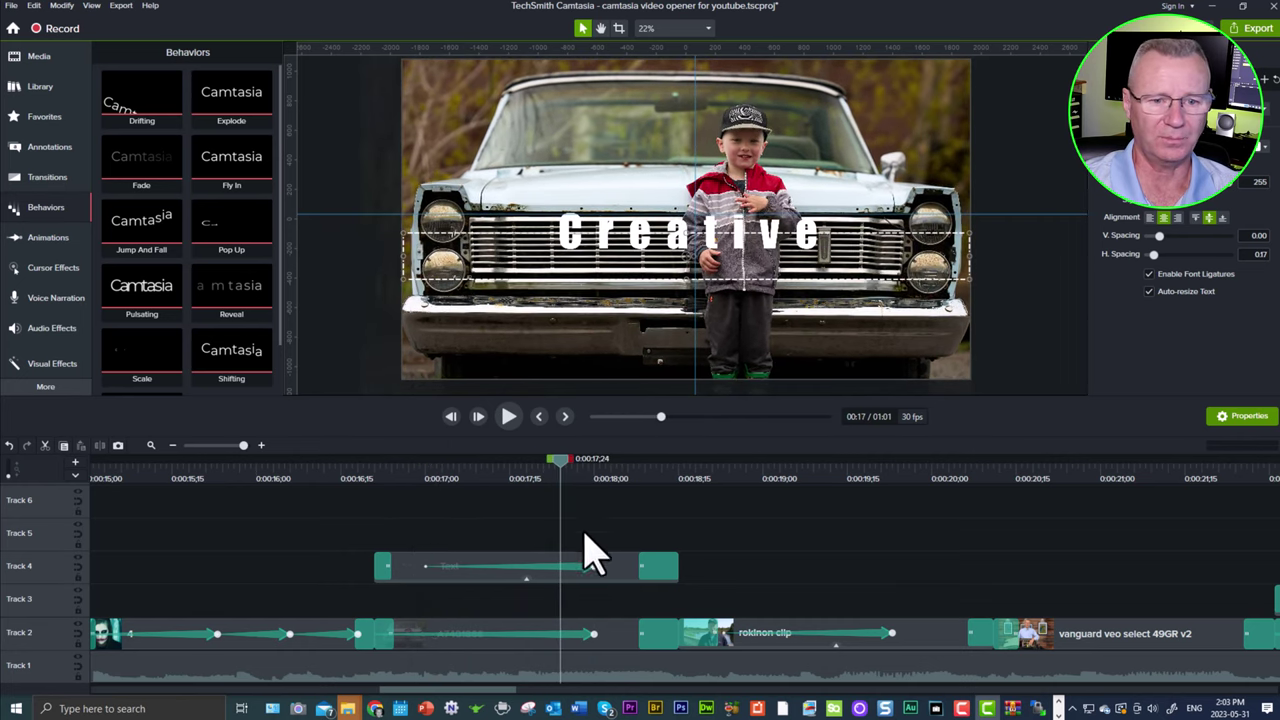
pyautogui.click(526, 578)
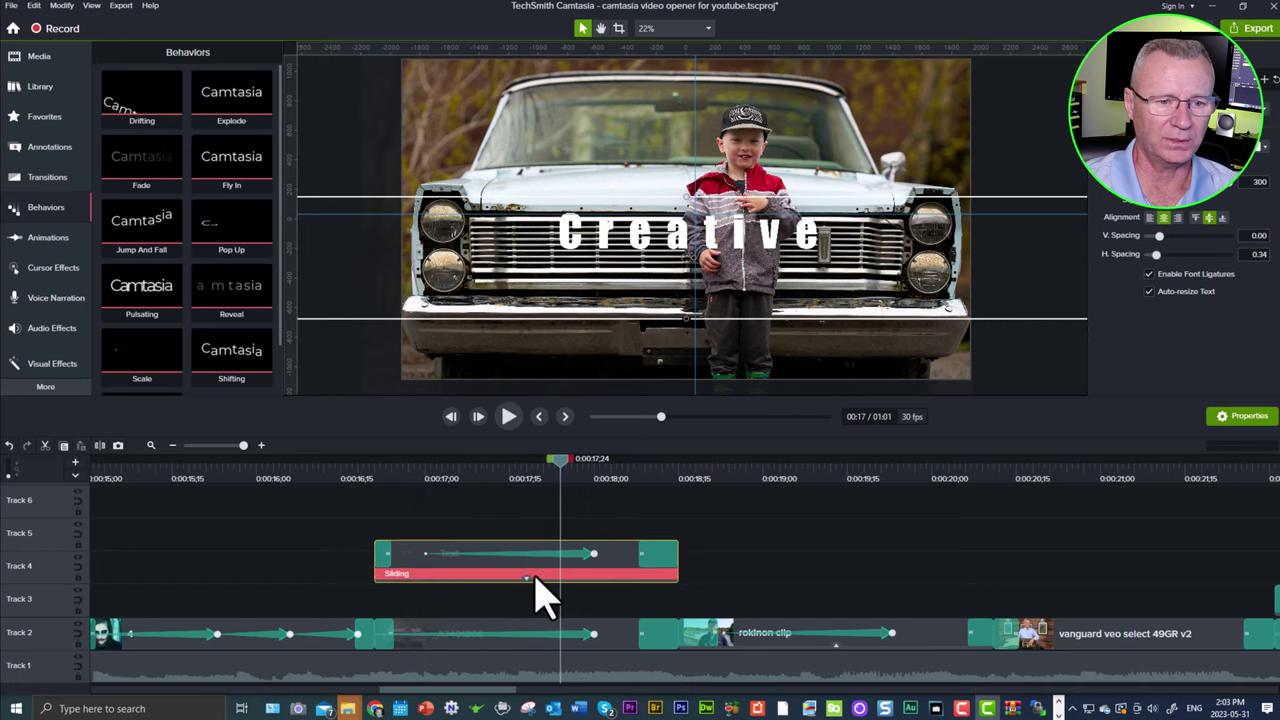
# - Preview the Noise transition from the Creative section into the rokinon clip, continuing to 0:00:19;05
pyautogui.moveTo(563, 466); pyautogui.dragTo(648, 482)
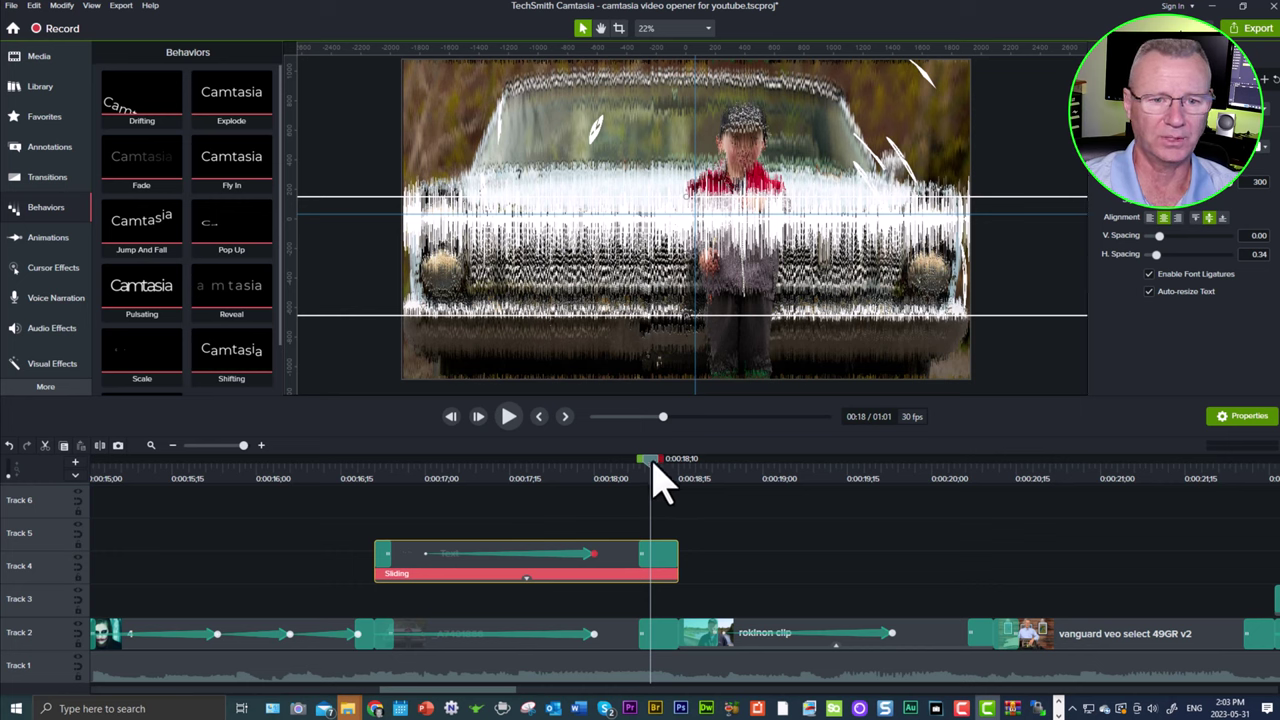
pyautogui.moveTo(658, 463); pyautogui.dragTo(680, 465)
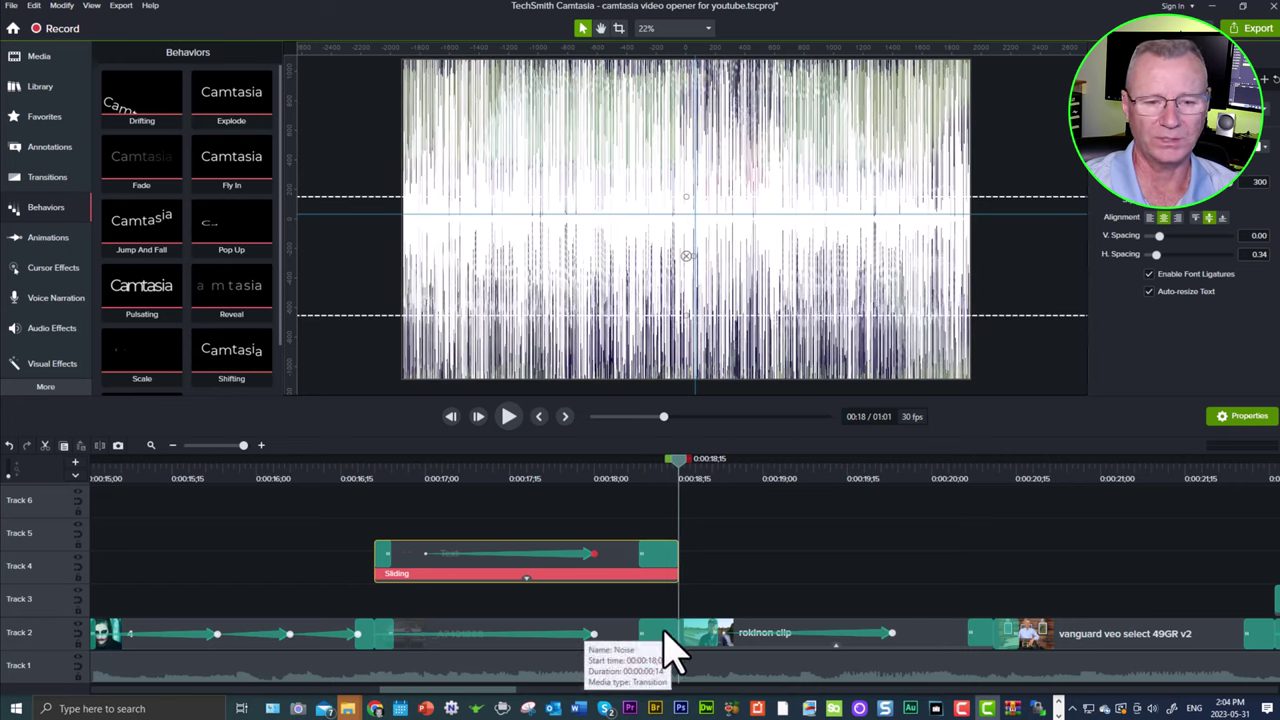
pyautogui.moveTo(680, 463); pyautogui.dragTo(788, 474)
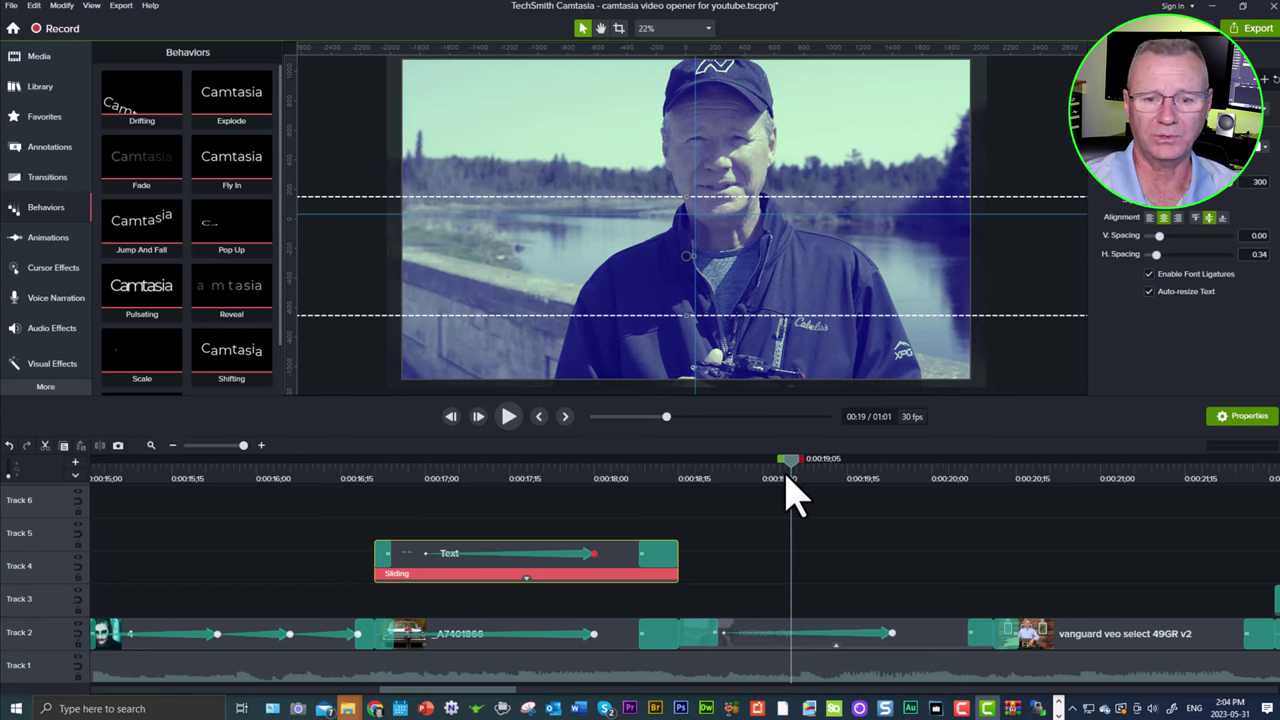
# - Inspect the Color Tint effect on the rokinon clip at 0:00:19;08 and show the available visual effects
pyautogui.moveTo(478, 690); pyautogui.dragTo(511, 690)
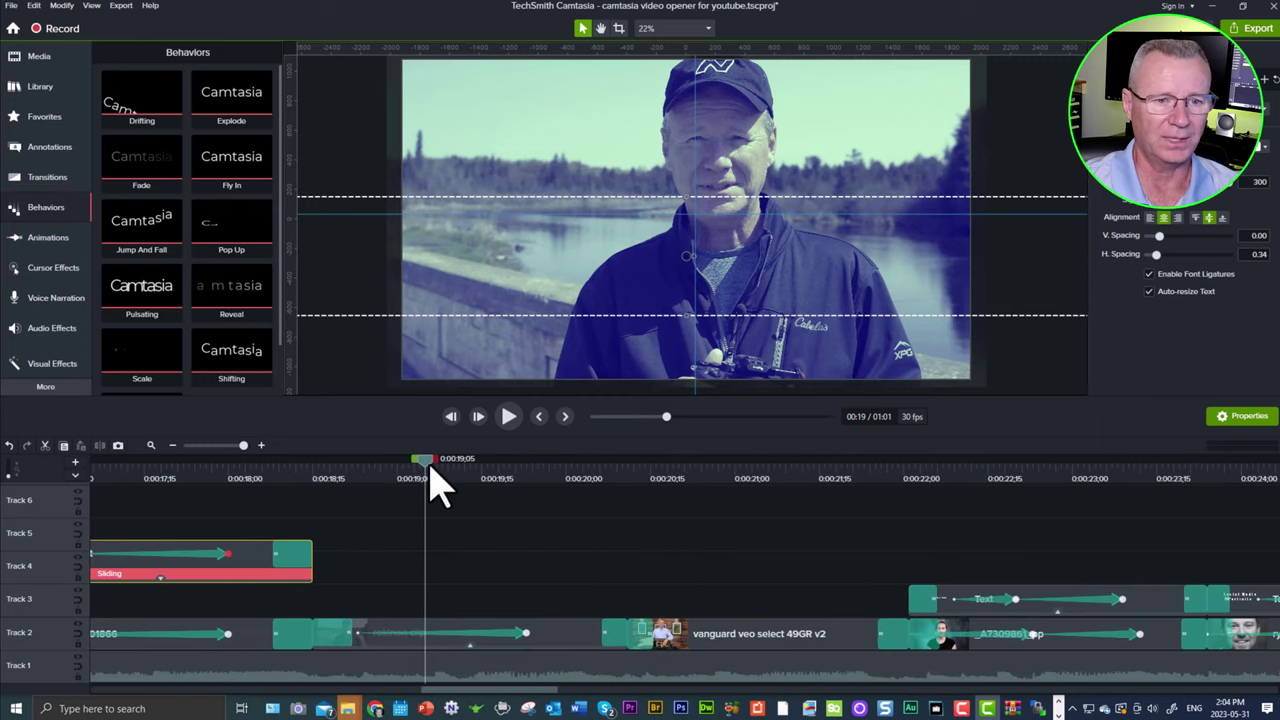
pyautogui.moveTo(427, 468)
pyautogui.mouseDown()
pyautogui.moveTo(383, 466)
pyautogui.moveTo(443, 466)
pyautogui.mouseUp()
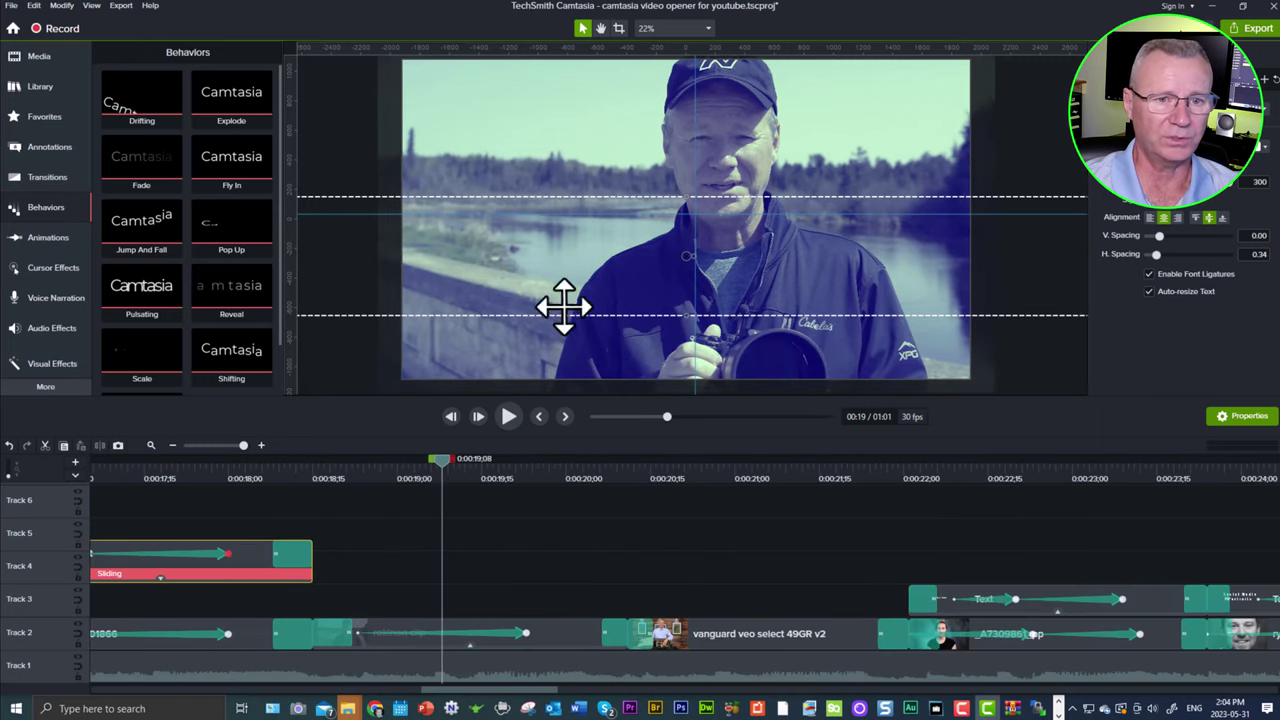
pyautogui.click(476, 648)
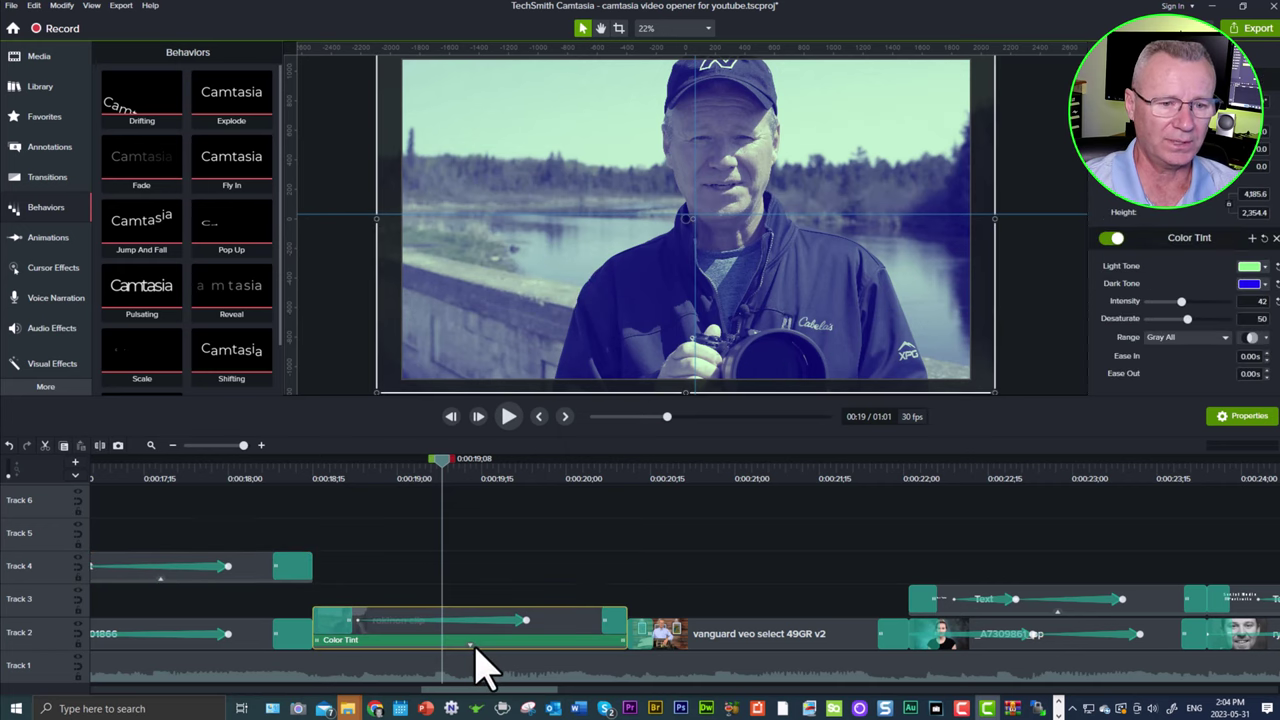
pyautogui.click(65, 372)
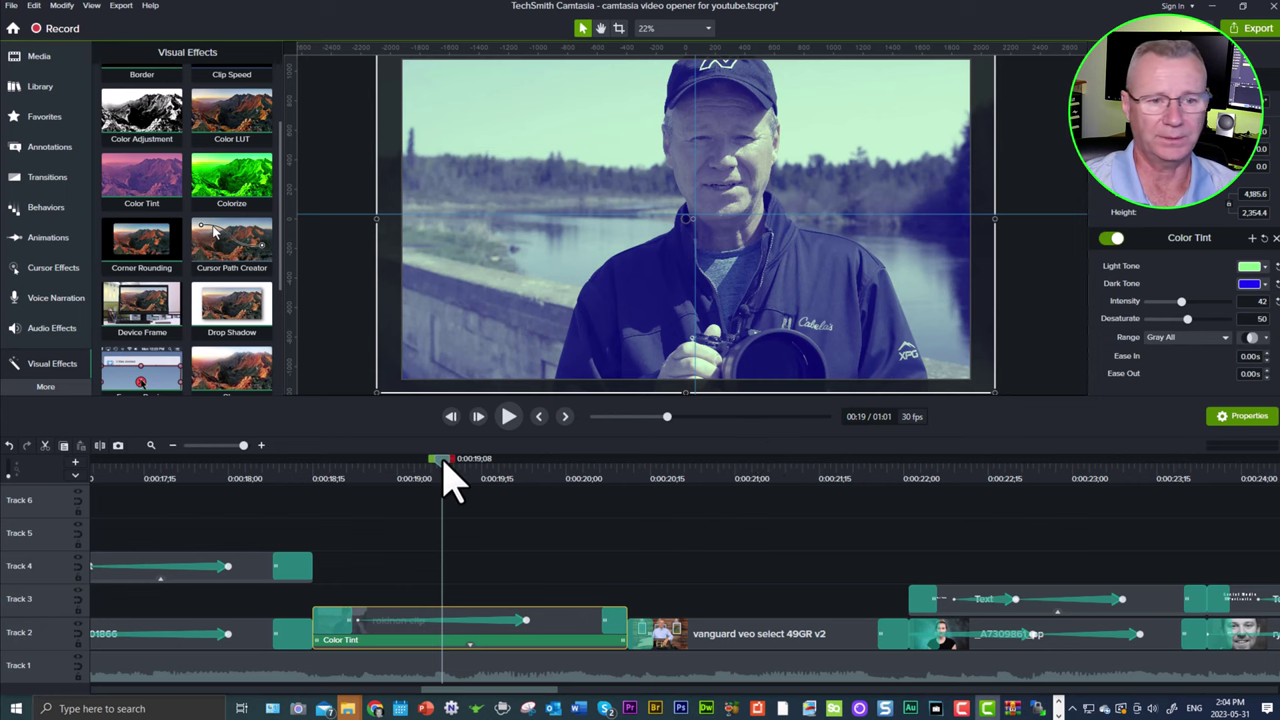
# - Preview the rokinon clip's closing Noise transition, the vanguard clip and the transition into Beauty Fashion, up to 0:00:22;14
pyautogui.moveTo(445, 465); pyautogui.dragTo(612, 470)
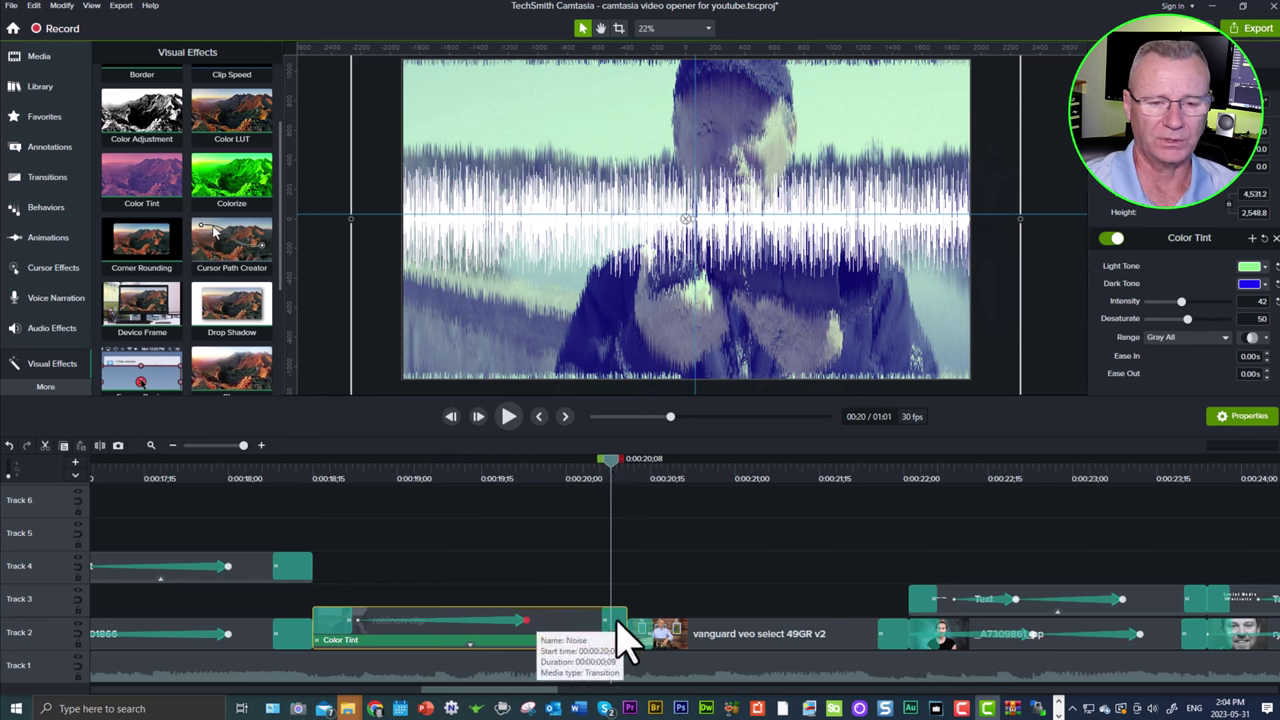
pyautogui.moveTo(620, 477); pyautogui.dragTo(712, 488)
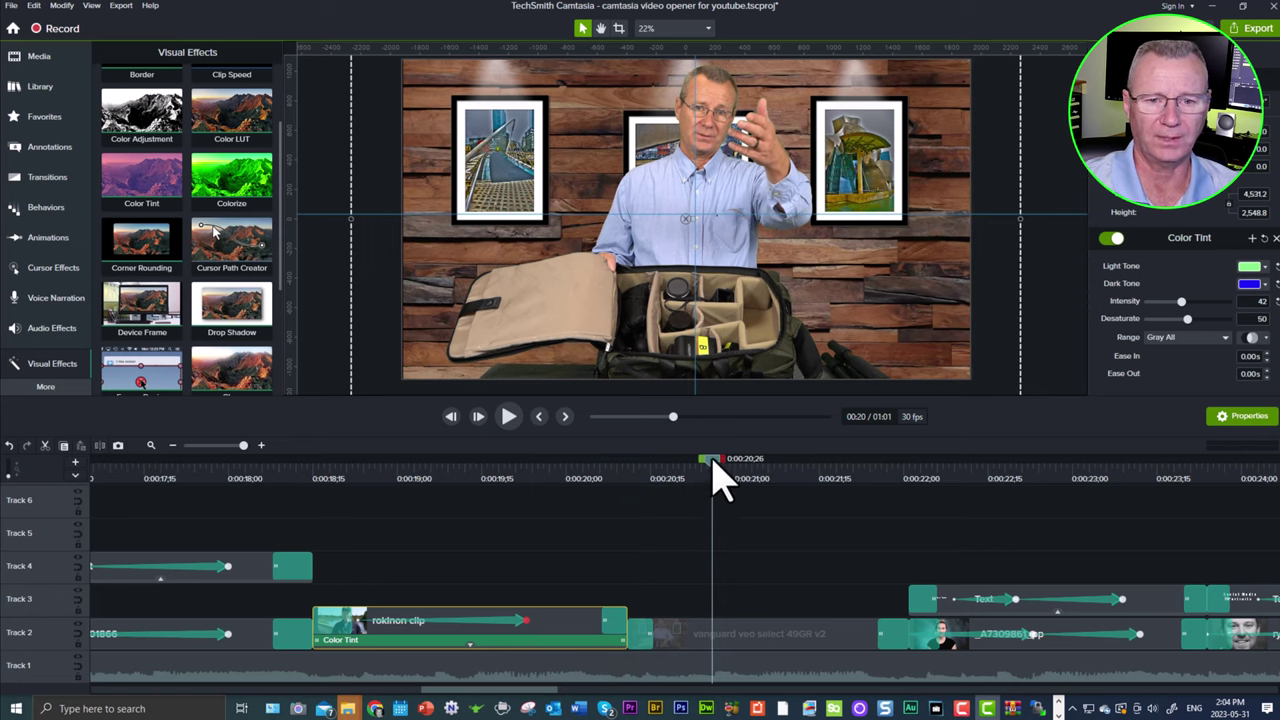
pyautogui.moveTo(714, 471); pyautogui.dragTo(904, 568)
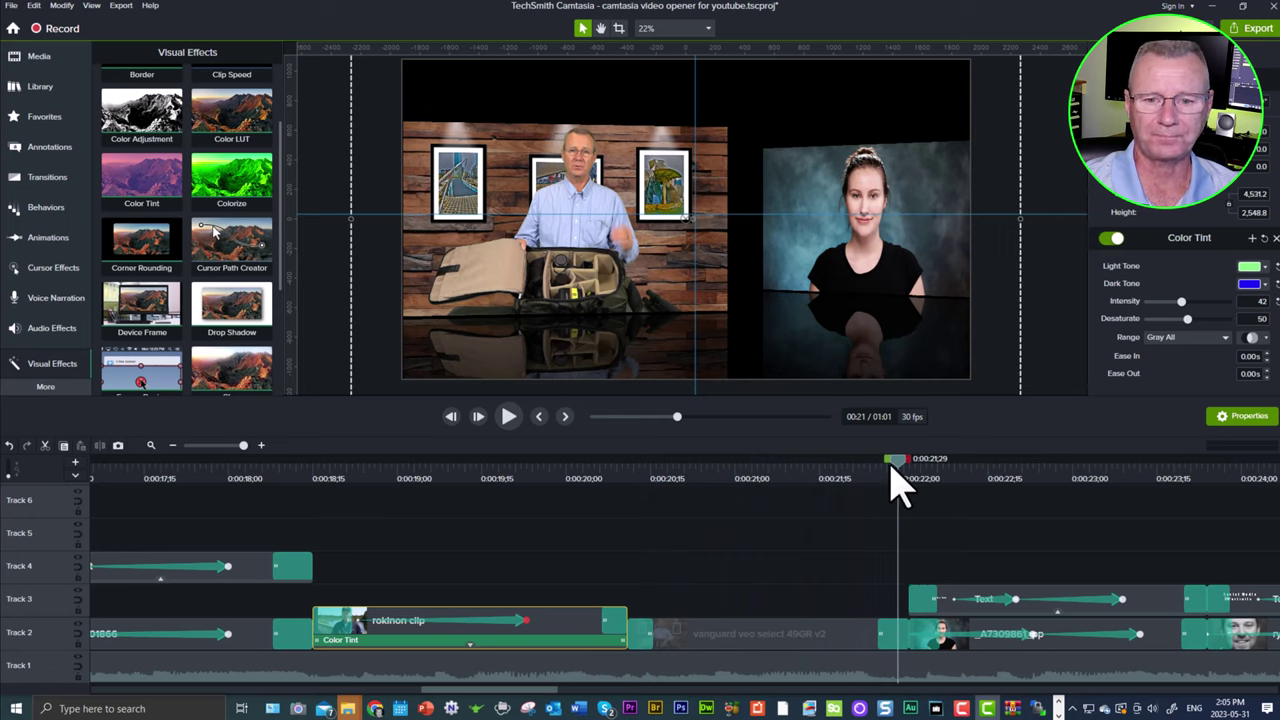
pyautogui.moveTo(897, 466); pyautogui.dragTo(980, 470)
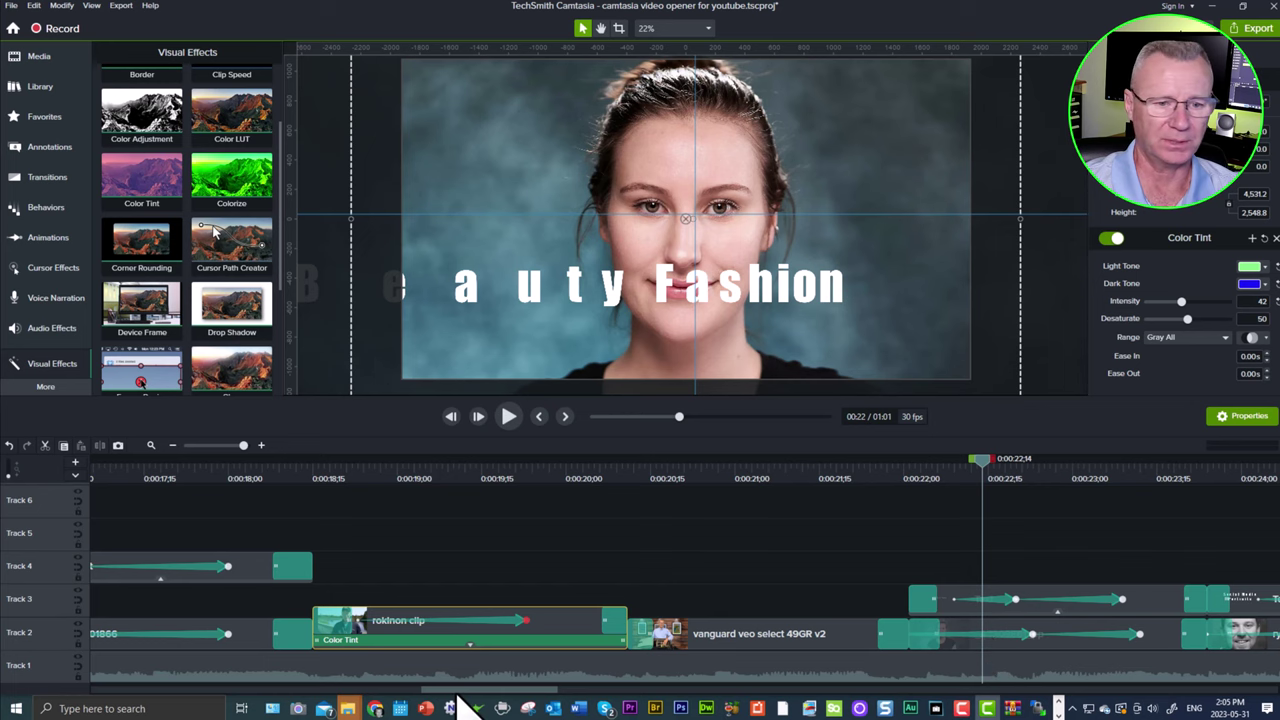
# - Preview the Beauty Fashion title's animation and exit, and the Quarter Split transition to 0:00:23;25
pyautogui.moveTo(450, 690); pyautogui.dragTo(520, 691)
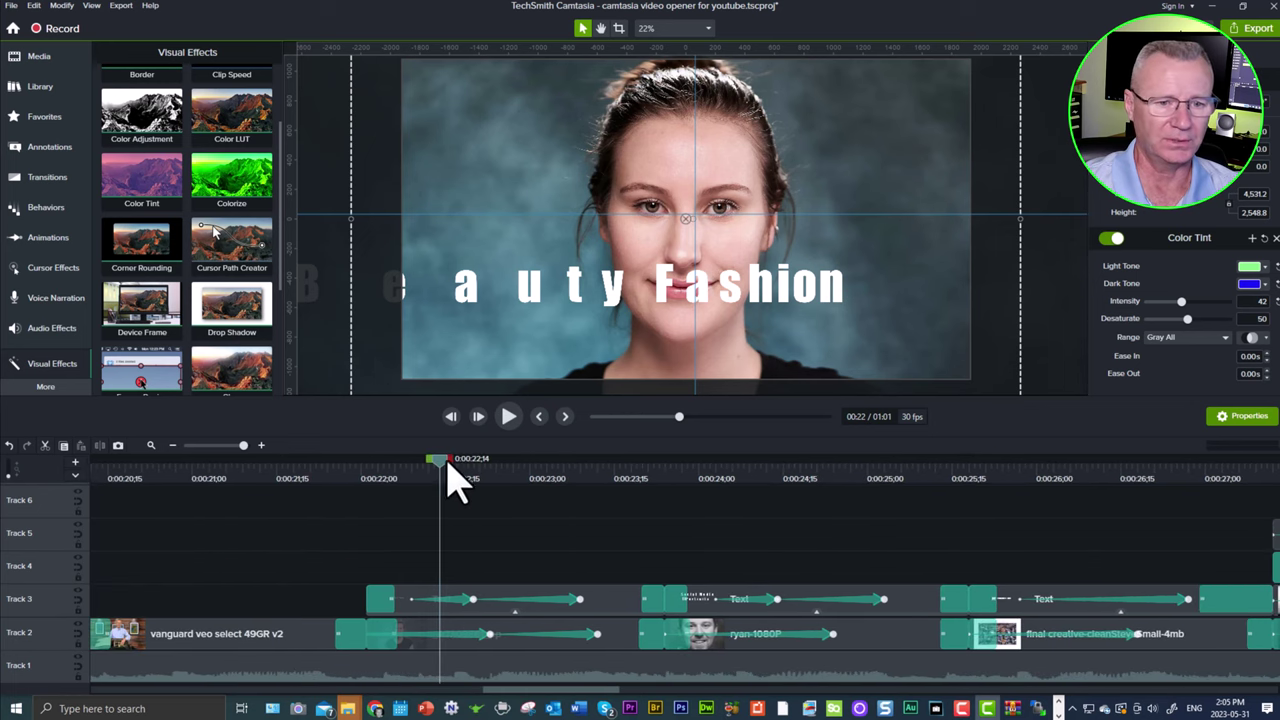
pyautogui.moveTo(441, 466); pyautogui.dragTo(637, 500)
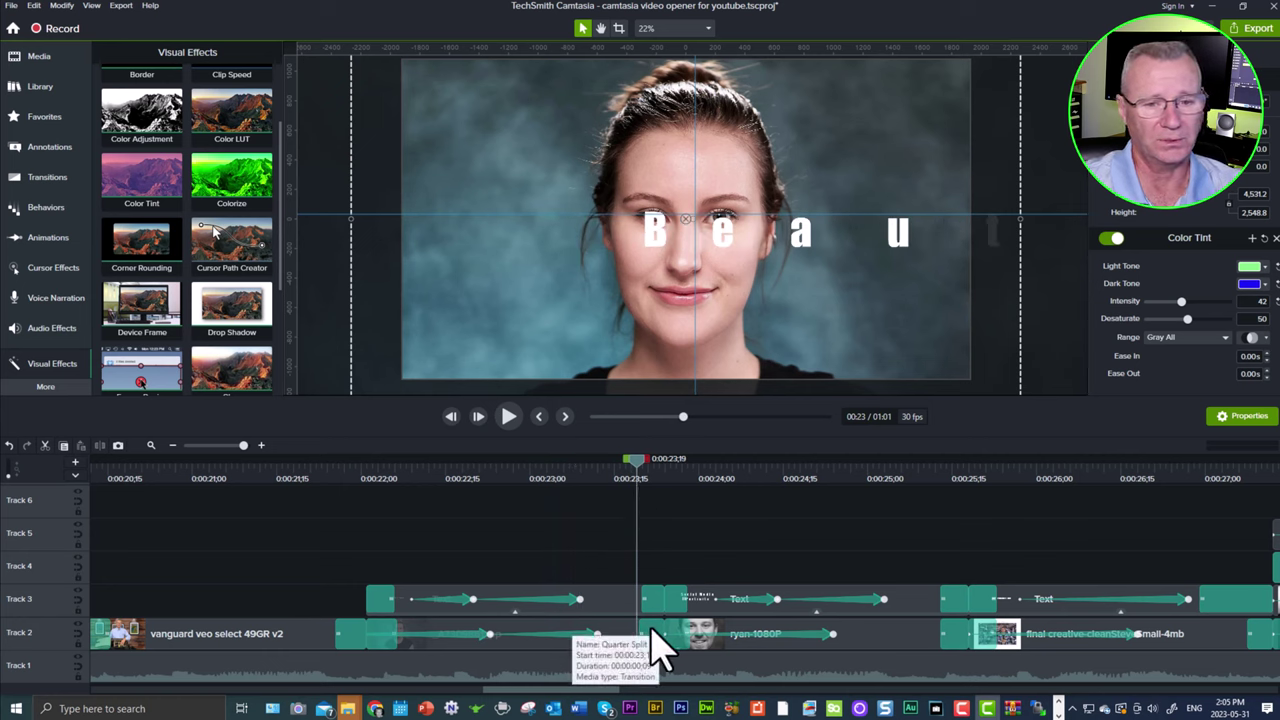
pyautogui.moveTo(646, 466); pyautogui.dragTo(671, 468)
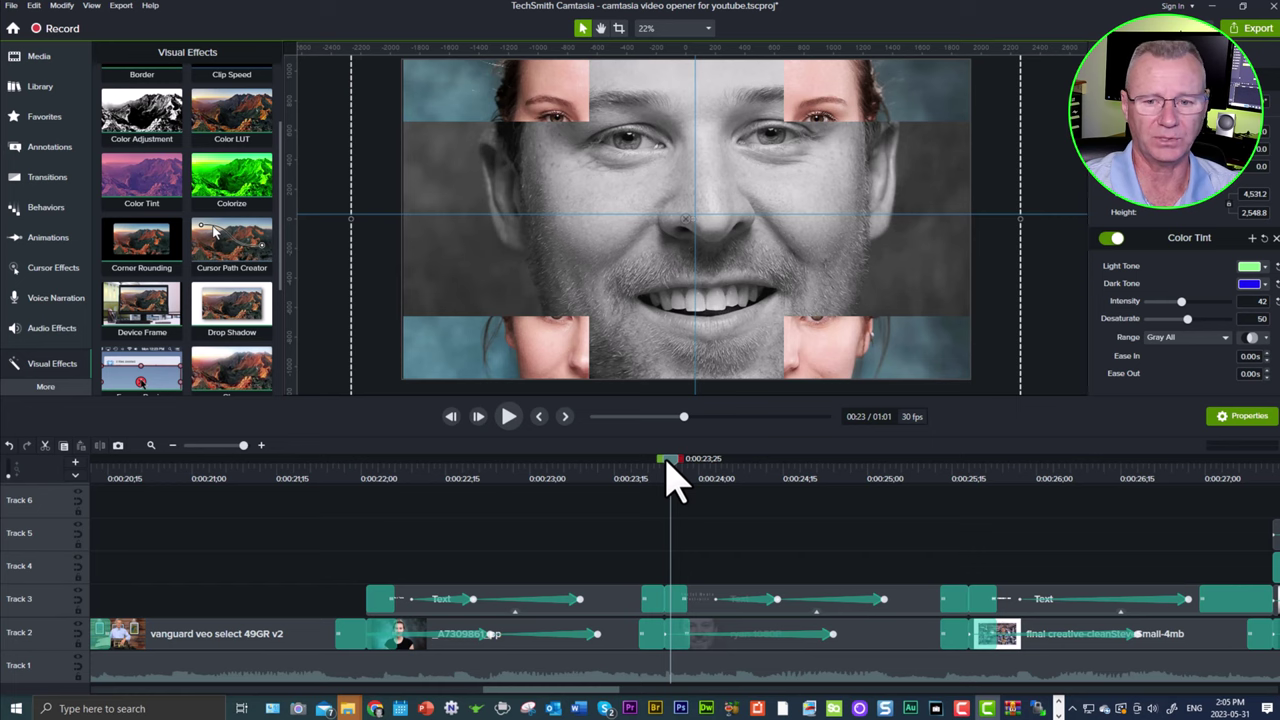
# - Preview the Social Media Portraits title around 0:00:24;14 and show the behavior applied to it on Track 3
pyautogui.moveTo(529, 690); pyautogui.dragTo(575, 700)
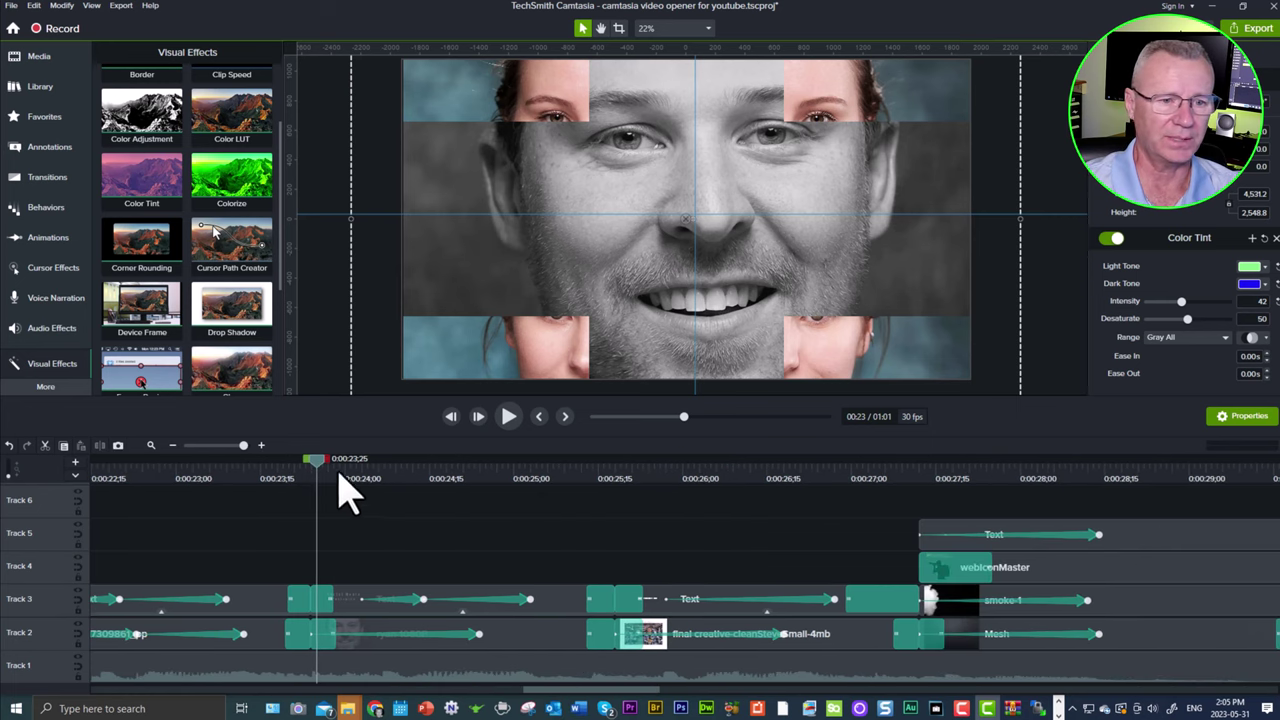
pyautogui.moveTo(318, 463); pyautogui.dragTo(445, 502)
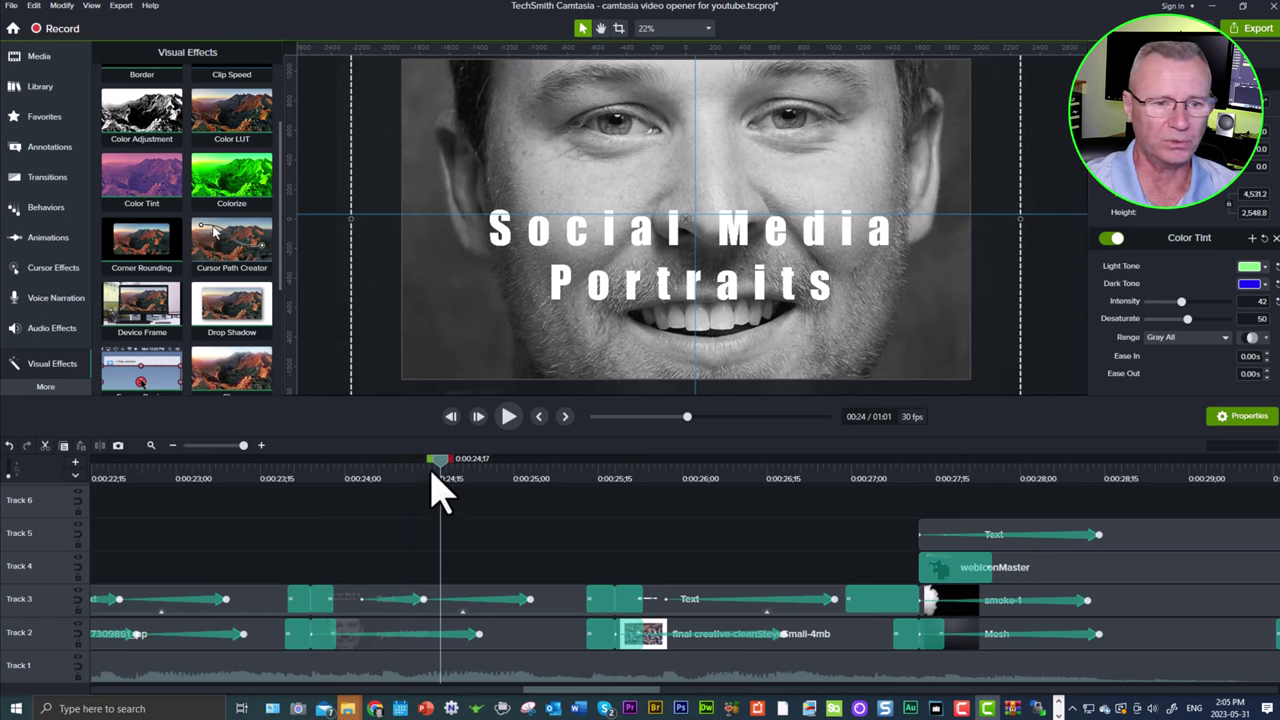
pyautogui.moveTo(440, 470); pyautogui.dragTo(430, 512)
pyautogui.click(470, 612)
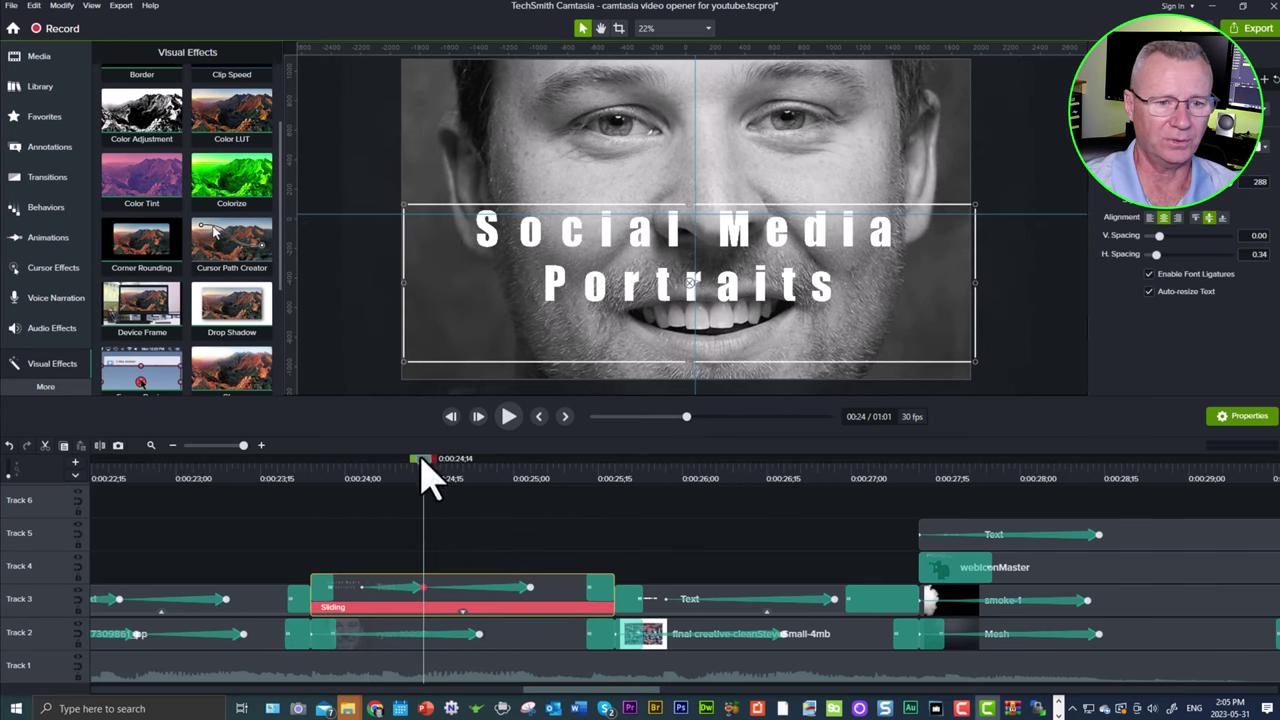
# - Preview the HDR Composites title's animation and exit, and the start of the transition after it, up to 0:00:27;12
pyautogui.moveTo(423, 463); pyautogui.dragTo(705, 514)
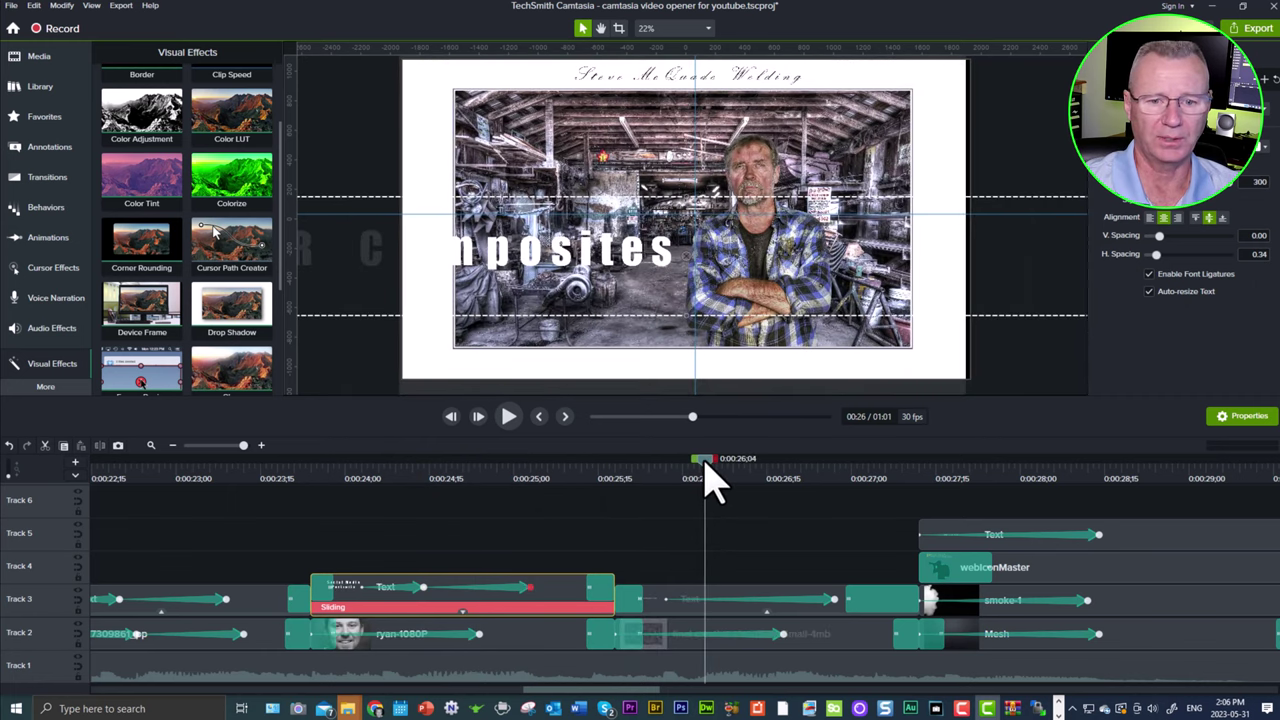
pyautogui.moveTo(705, 466); pyautogui.dragTo(809, 480)
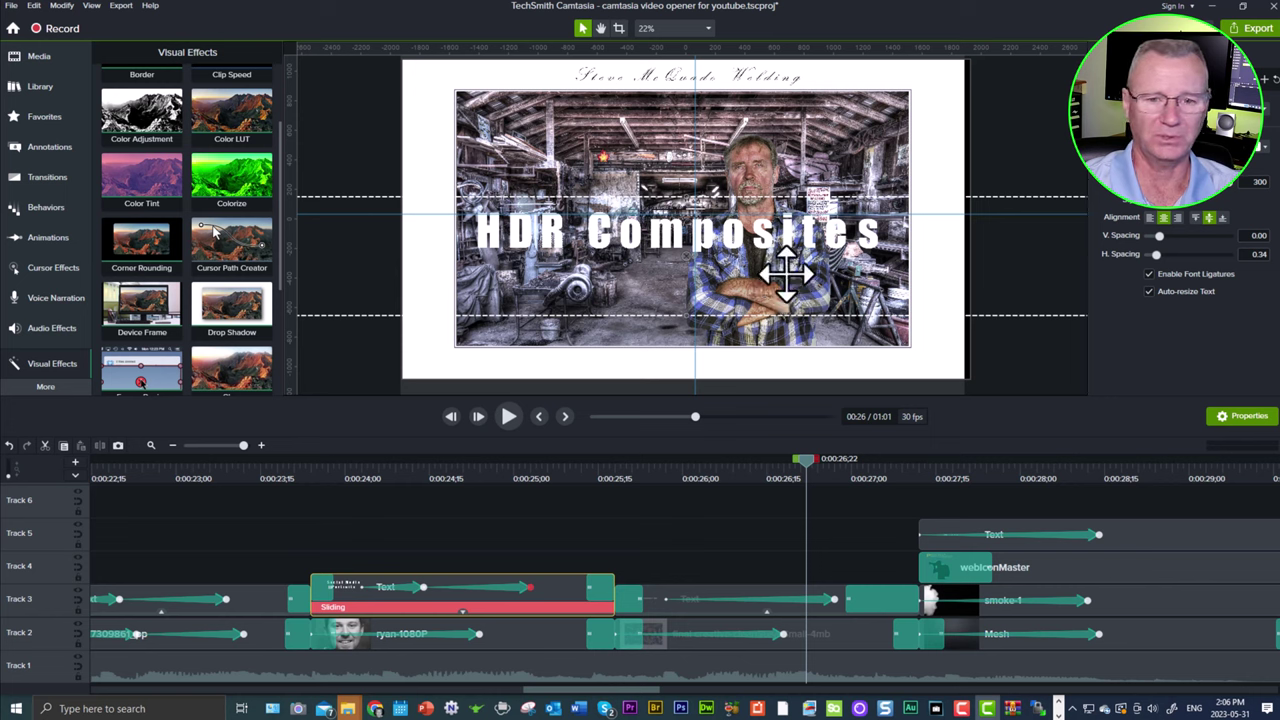
pyautogui.moveTo(806, 464); pyautogui.dragTo(903, 506)
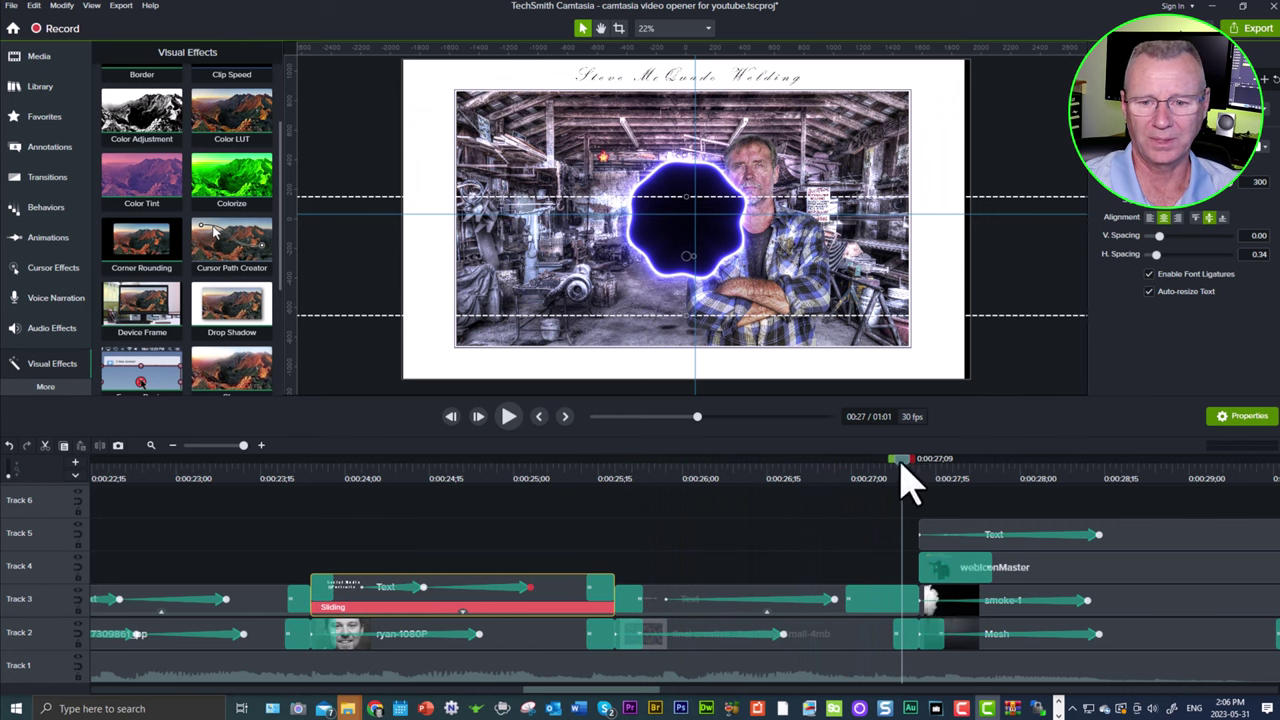
pyautogui.moveTo(902, 462); pyautogui.dragTo(918, 466)
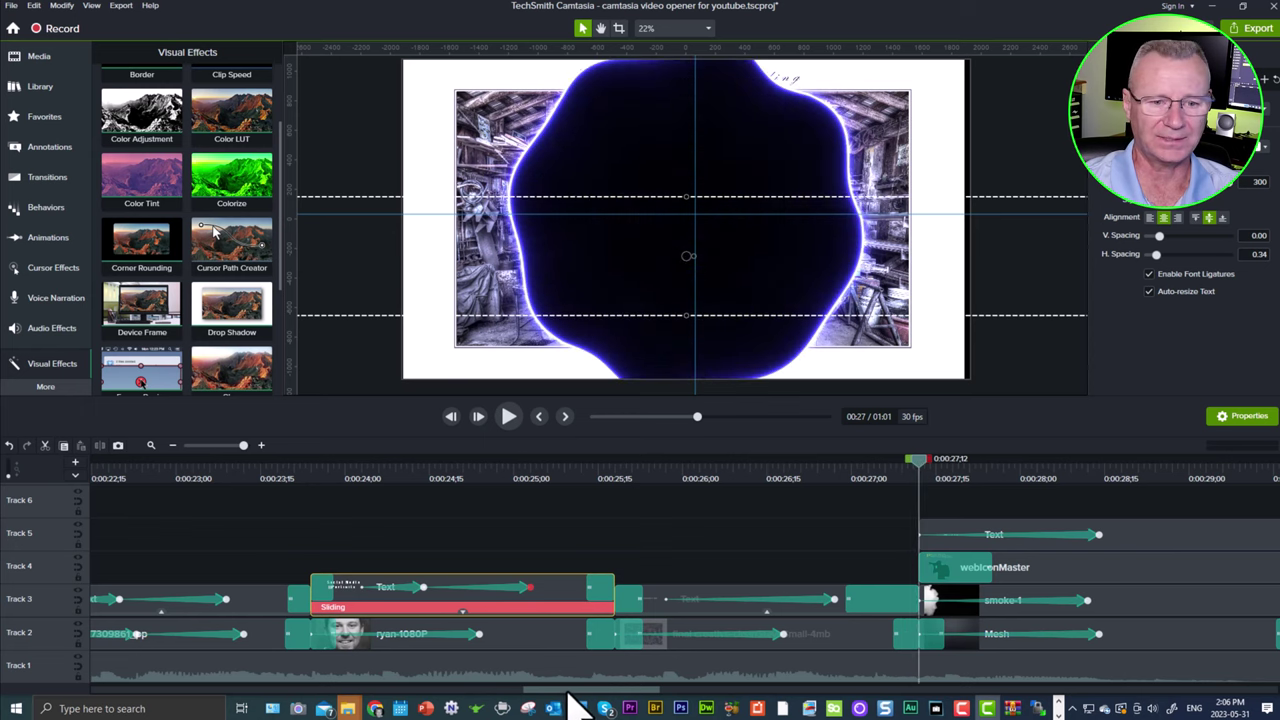
# - Play the closing logo segment from 0:00:27;12 to about 0:00:29;17
pyautogui.moveTo(568, 692); pyautogui.dragTo(614, 697)
pyautogui.press('space')
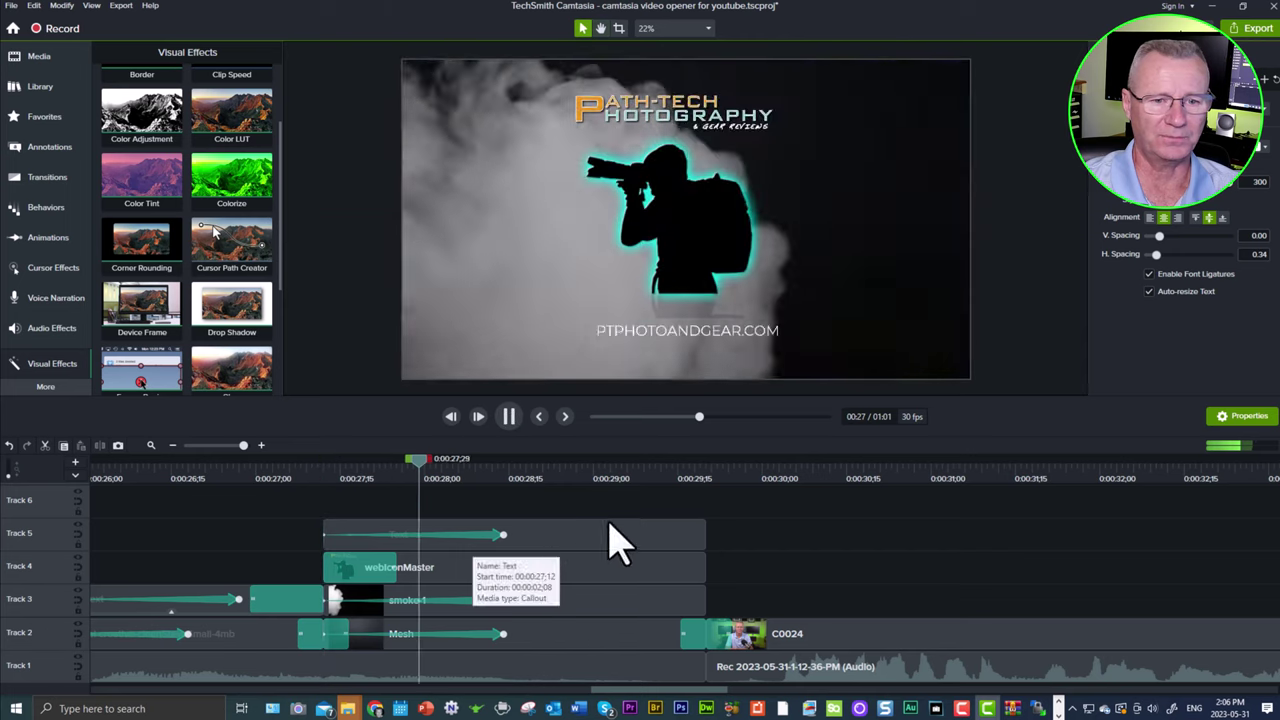
pyautogui.press('space')
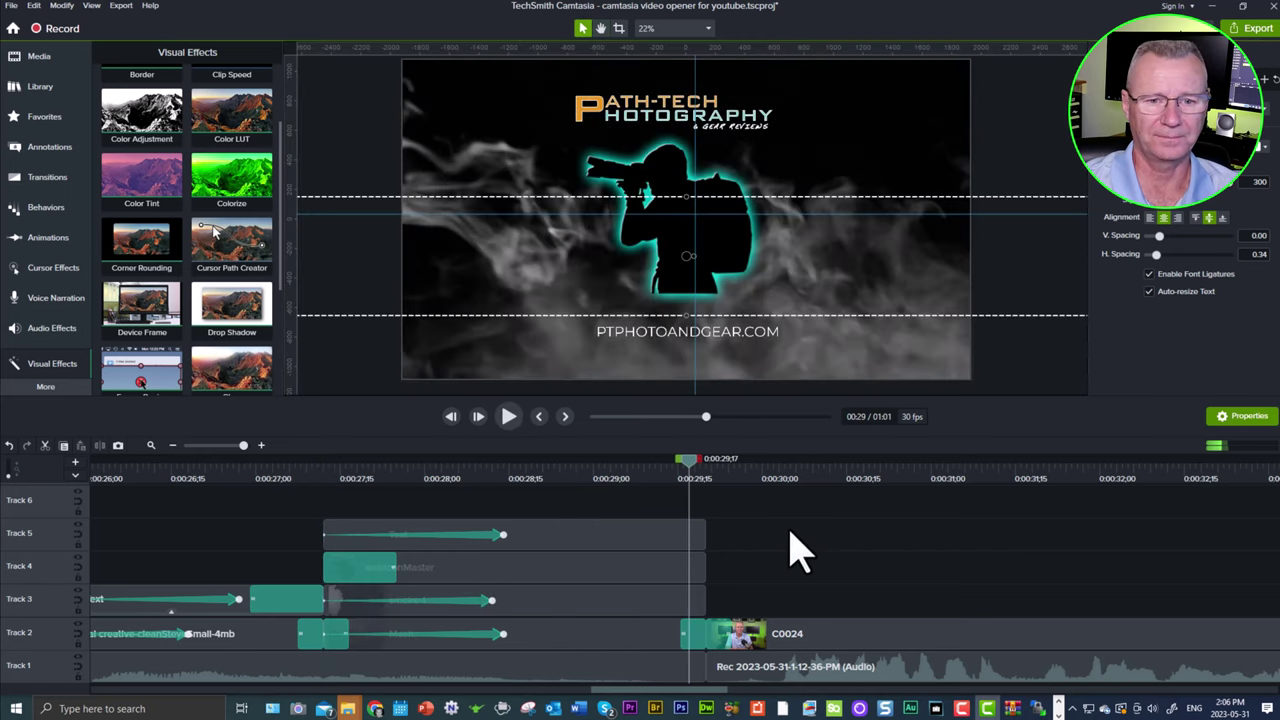
# - Return to the transition into the logo segment at 0:00:27;15 and show the available Radial transitions
pyautogui.moveTo(689, 459); pyautogui.dragTo(343, 496)
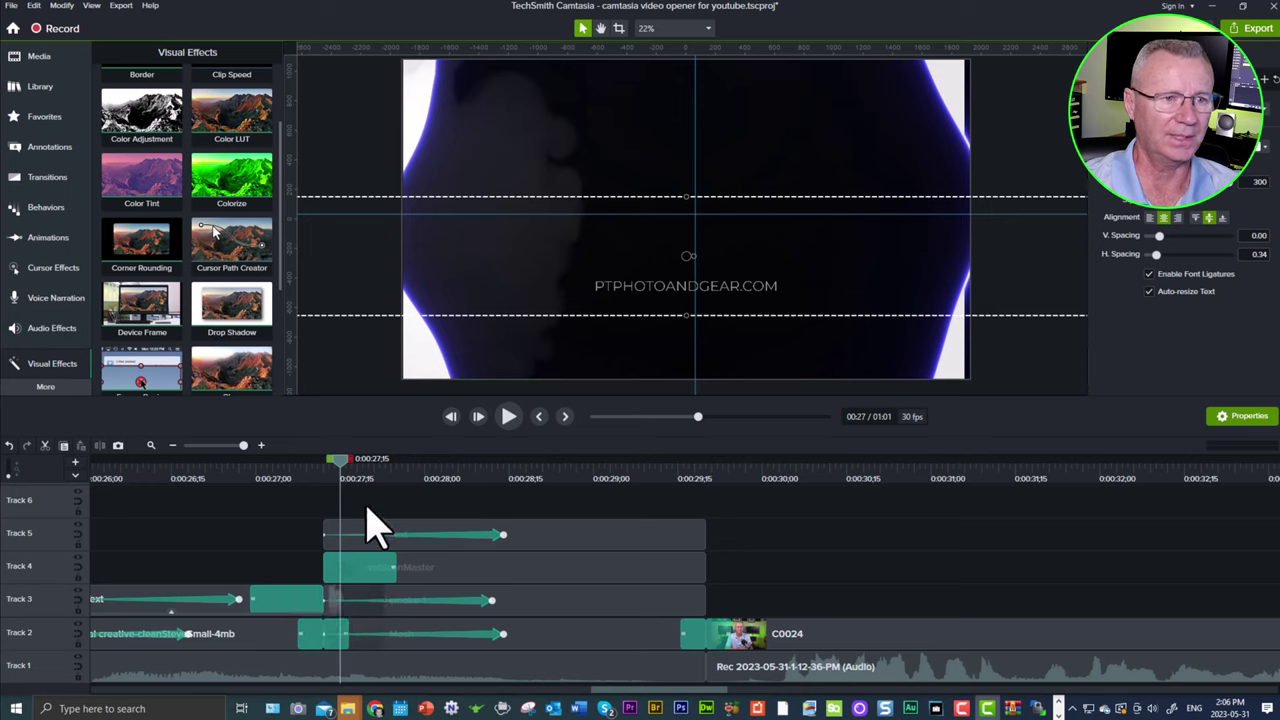
pyautogui.click(53, 182)
pyautogui.click(158, 77)
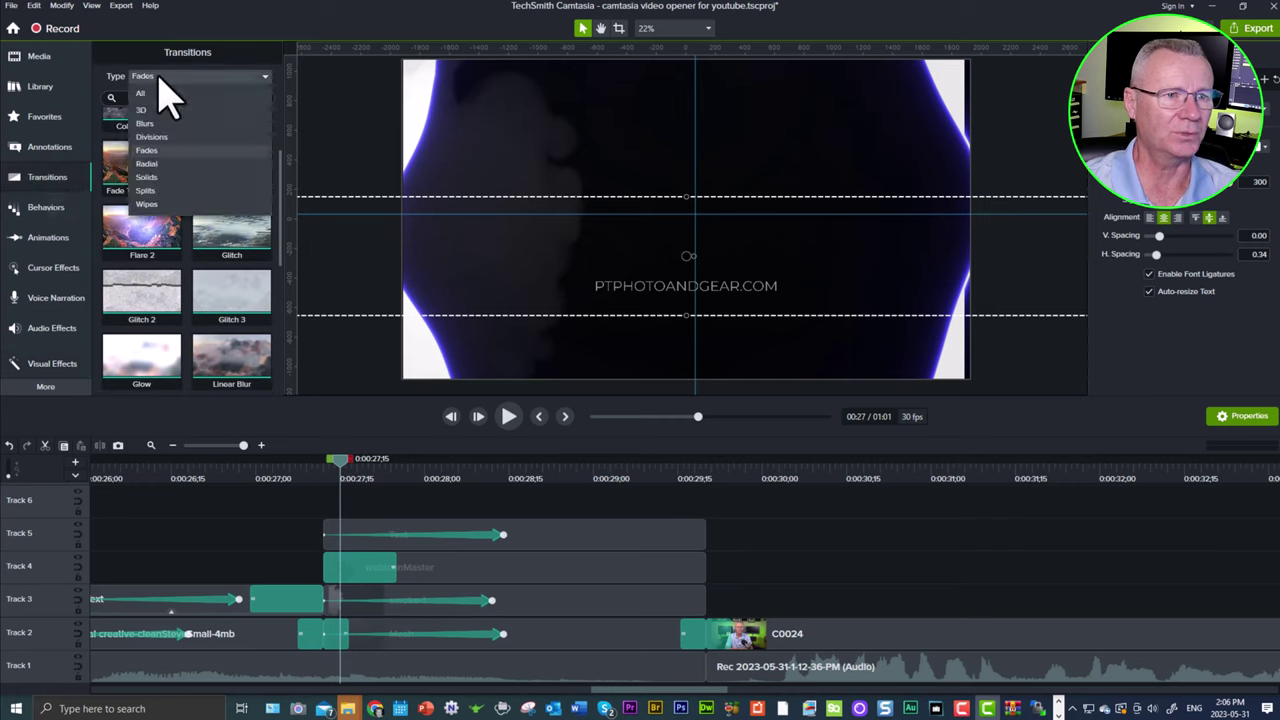
pyautogui.click(172, 164)
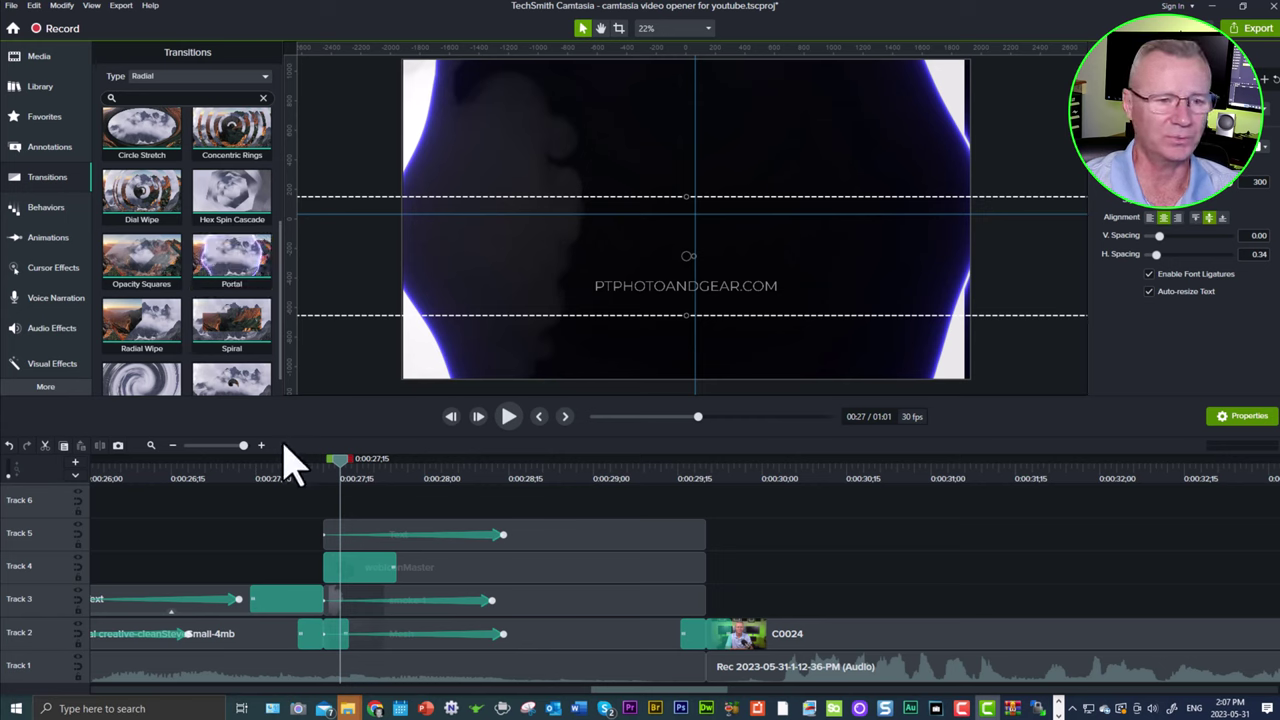
# - Preview the logo segment to 0:00:28;21 and inspect its audio, Mesh and smoke-1 clips on Tracks 1 to 3
pyautogui.moveTo(338, 458); pyautogui.dragTo(543, 478)
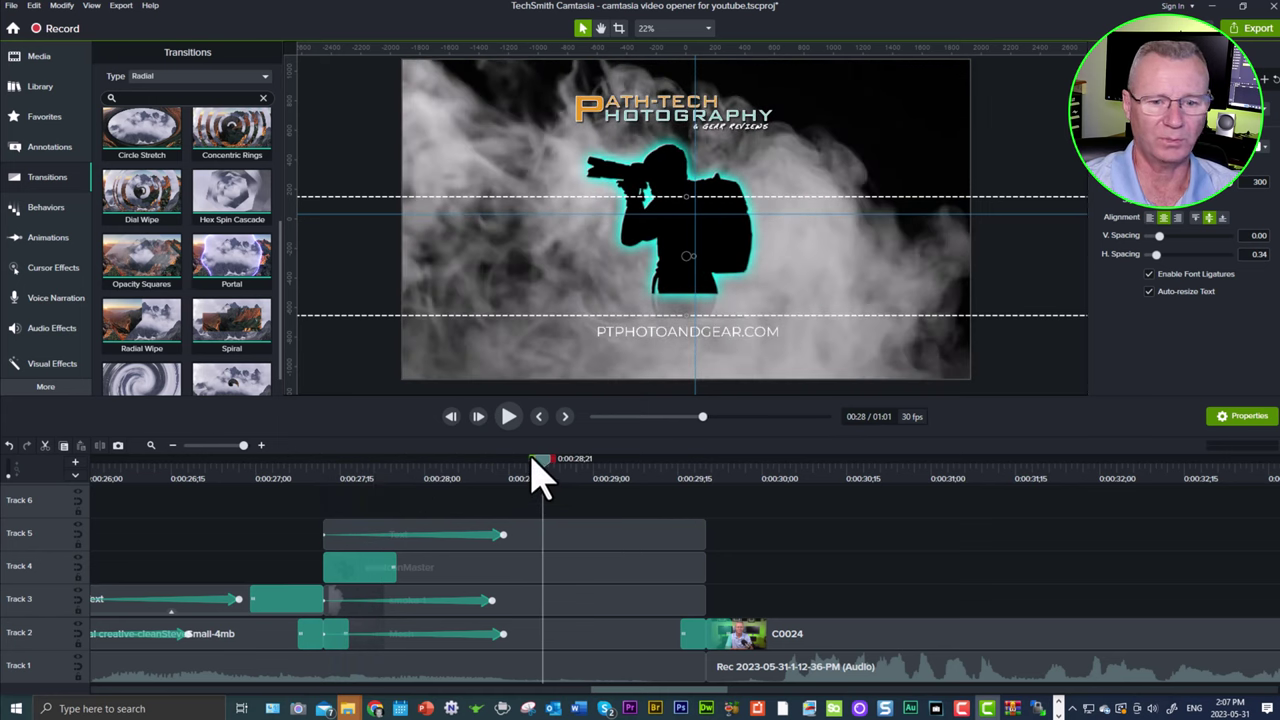
pyautogui.click(484, 670)
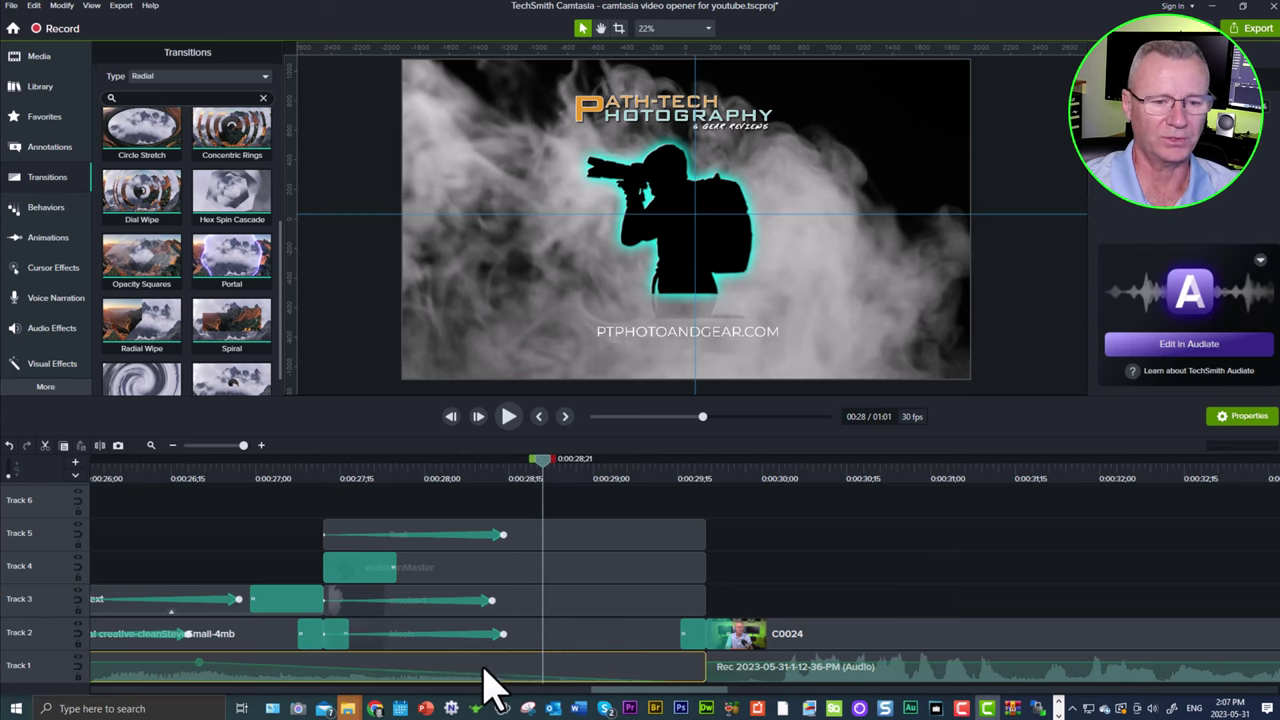
pyautogui.click(560, 640)
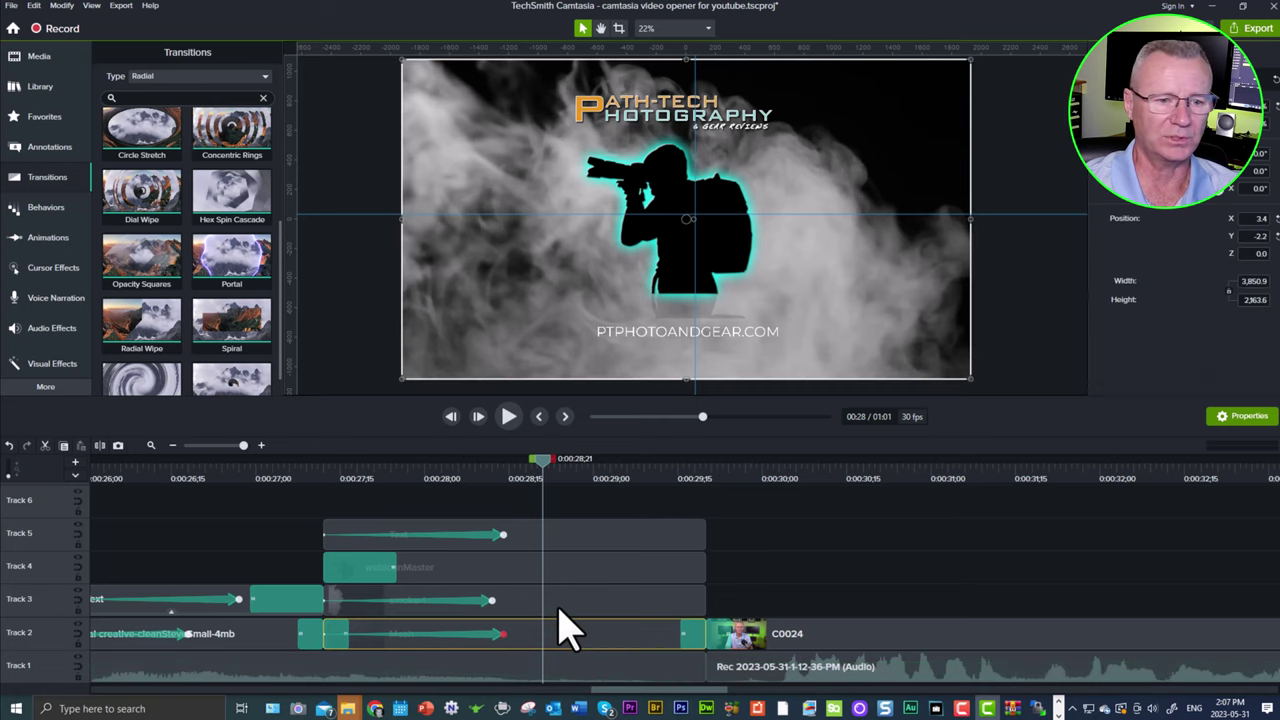
pyautogui.click(559, 603)
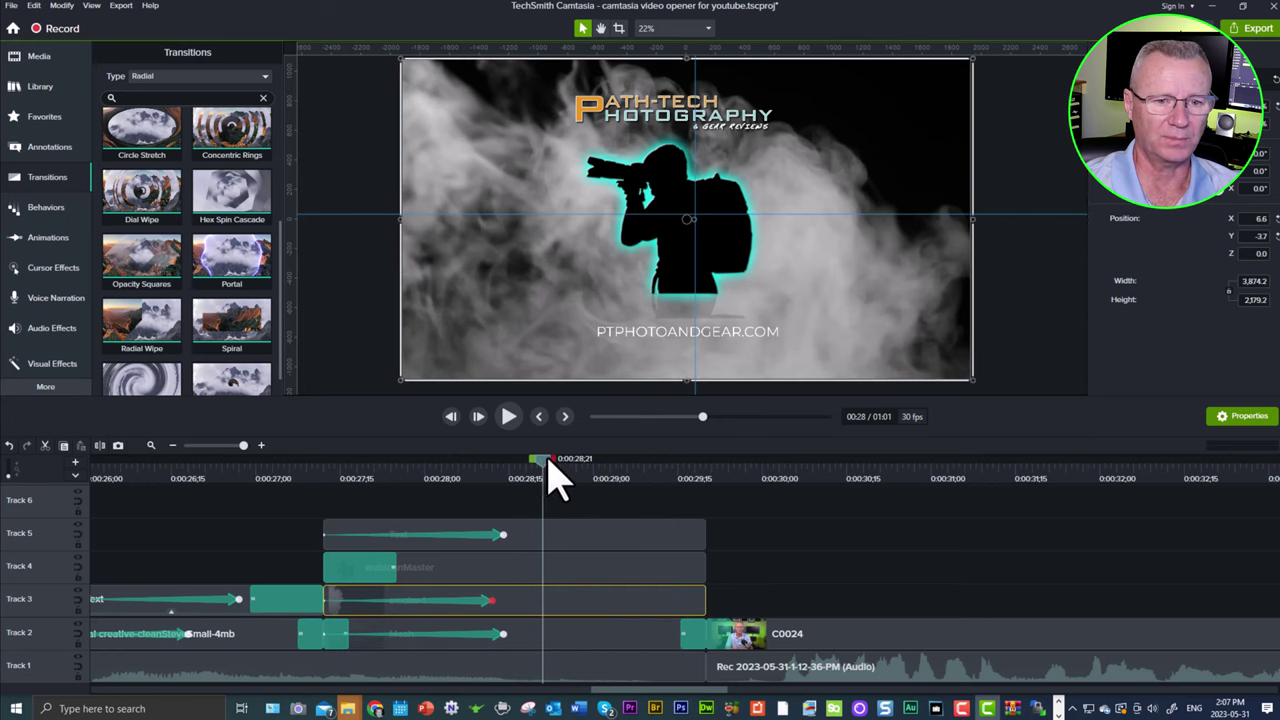
# - Move back to 0:00:28;11 and check the easing options of the smoke-1 clip's animation without changing them
pyautogui.moveTo(541, 462); pyautogui.dragTo(488, 538)
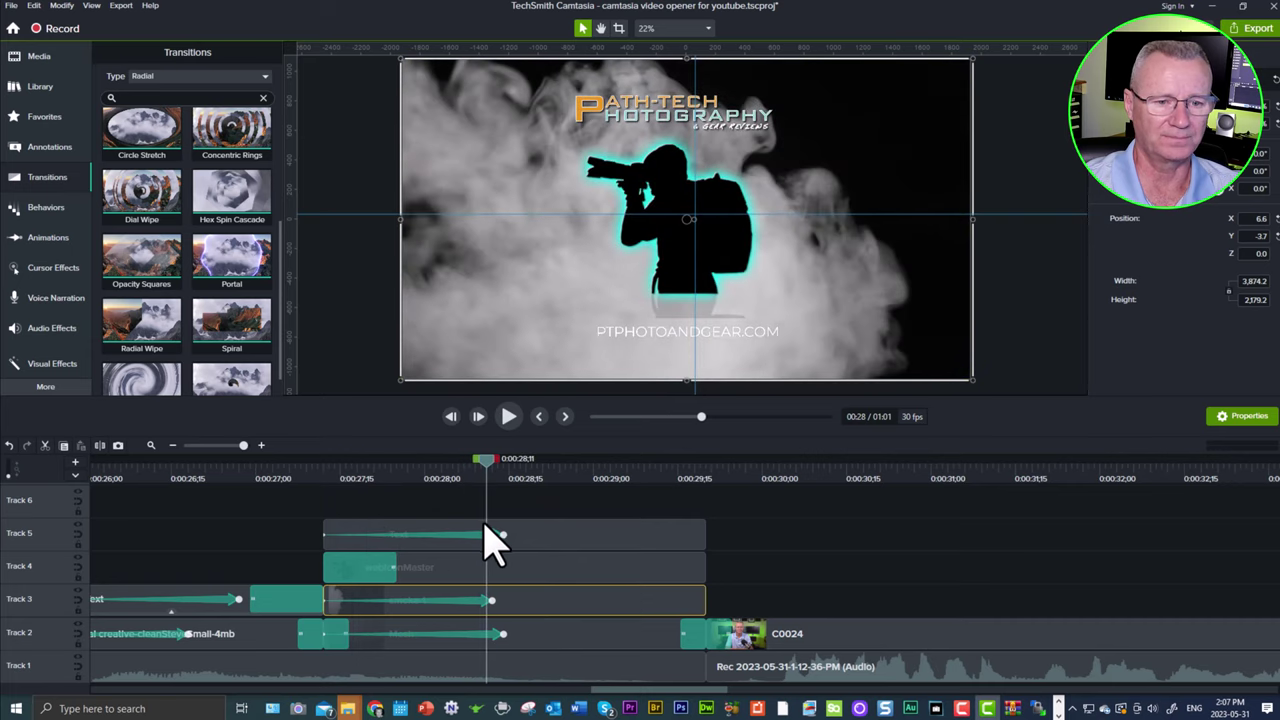
pyautogui.rightClick(472, 604)
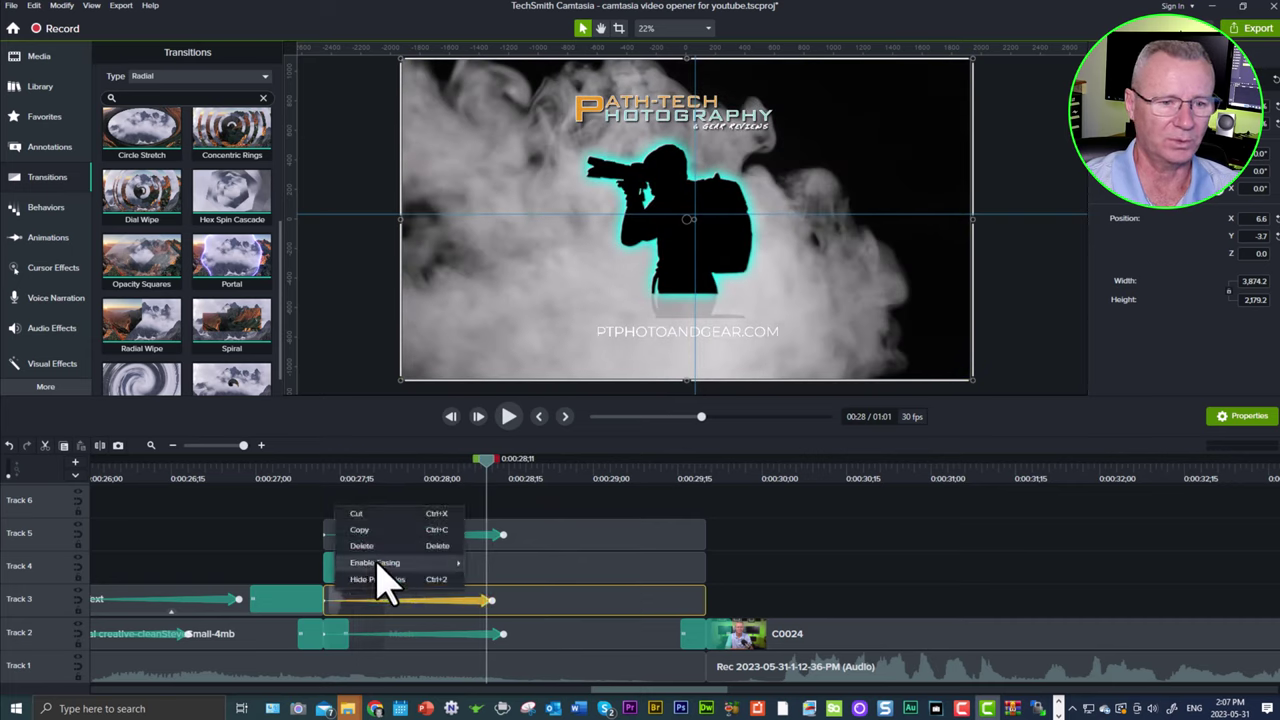
pyautogui.moveTo(378, 565)
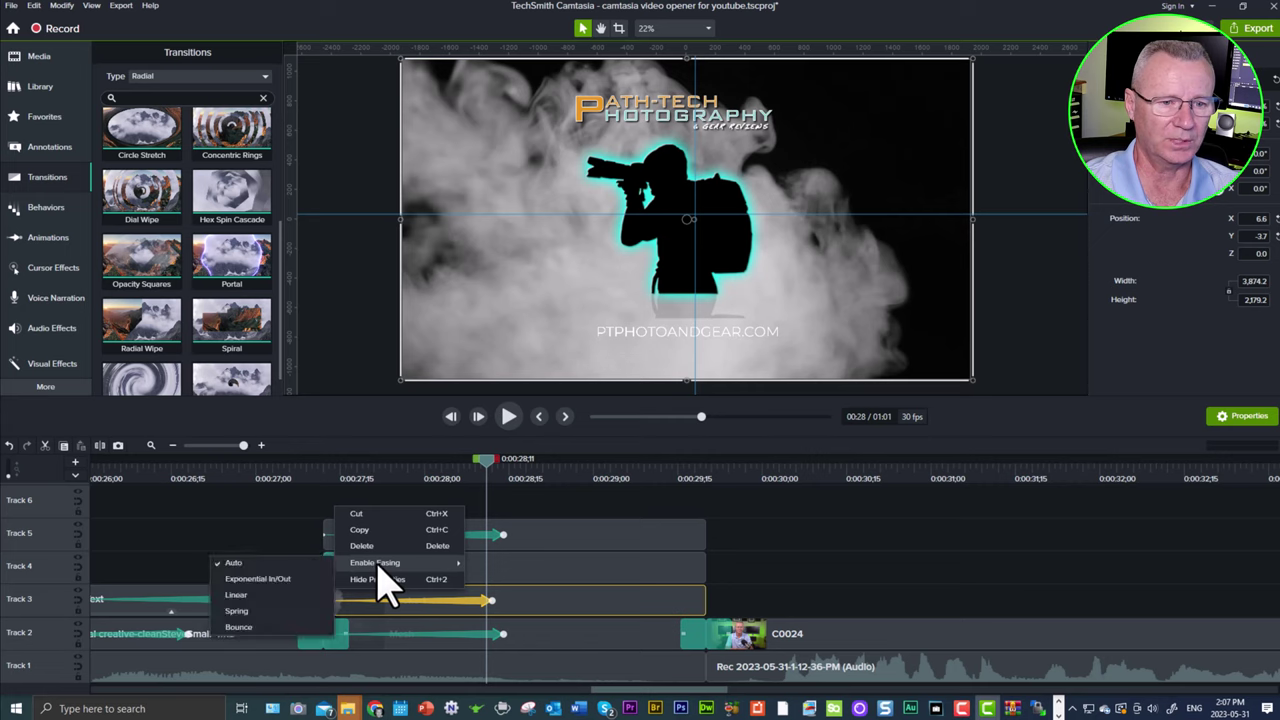
pyautogui.click(376, 513)
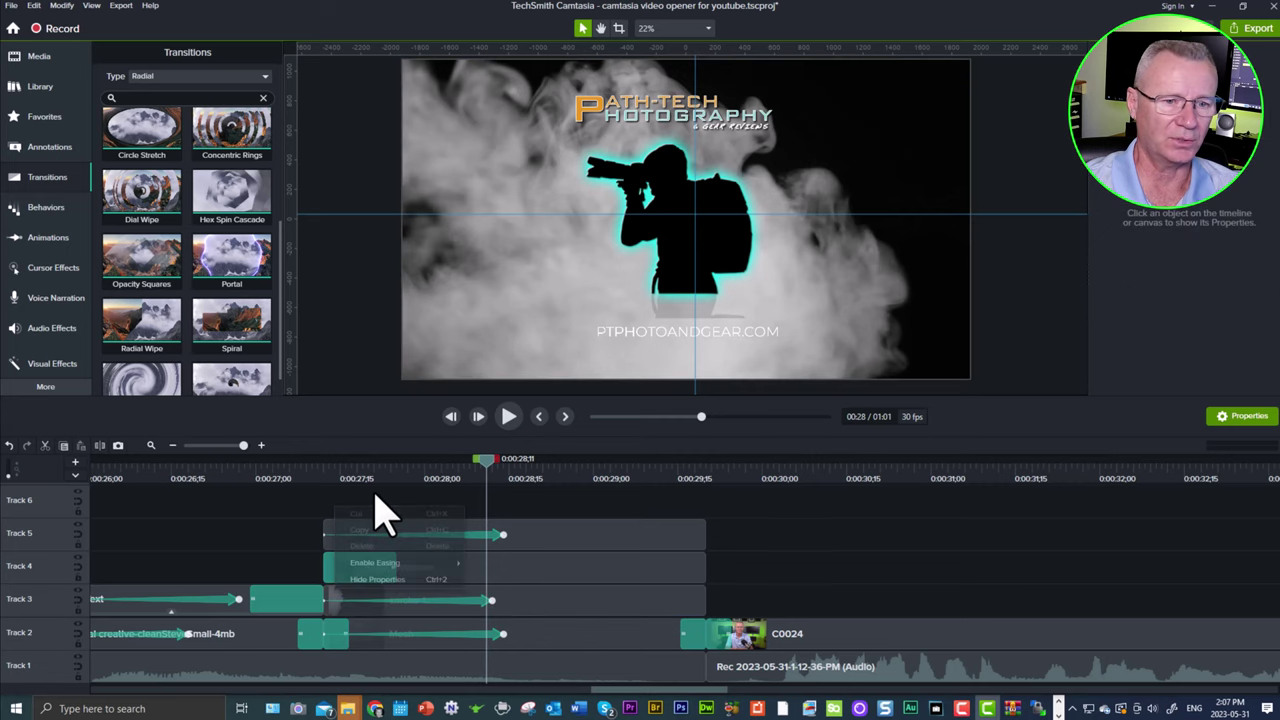
# - Select the smoke-1 animation and inspect its opacity change from 0:00:27;12 to 0:00:28;12
pyautogui.click(442, 602)
pyautogui.moveTo(490, 465); pyautogui.dragTo(329, 500)
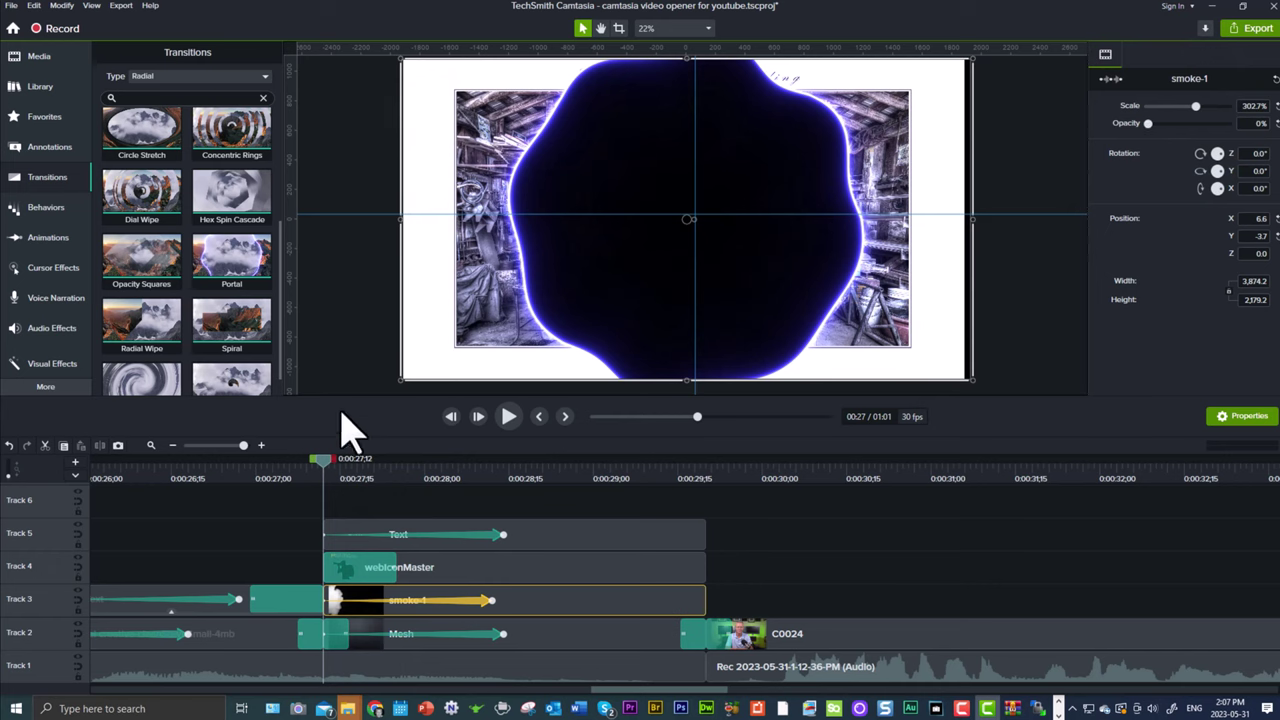
pyautogui.moveTo(323, 463); pyautogui.dragTo(494, 460)
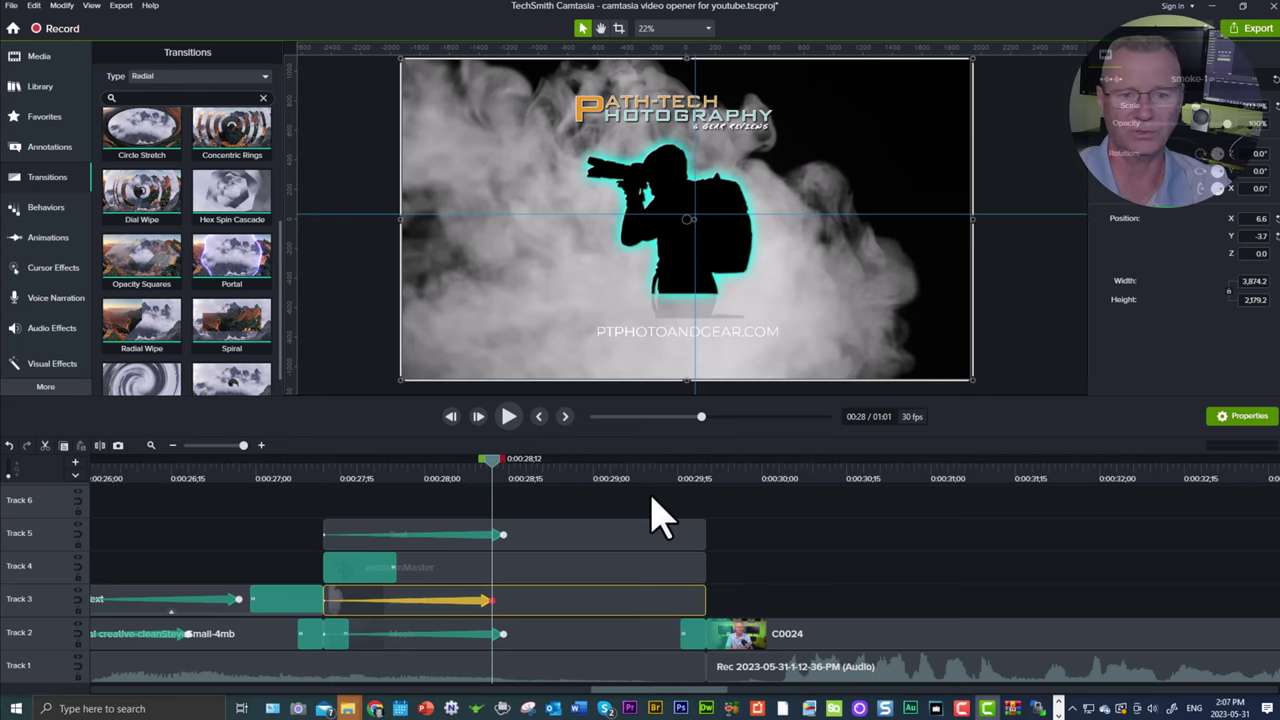
# - Select the webIconMaster clip on Track 4 to inspect its properties
pyautogui.click(526, 568)
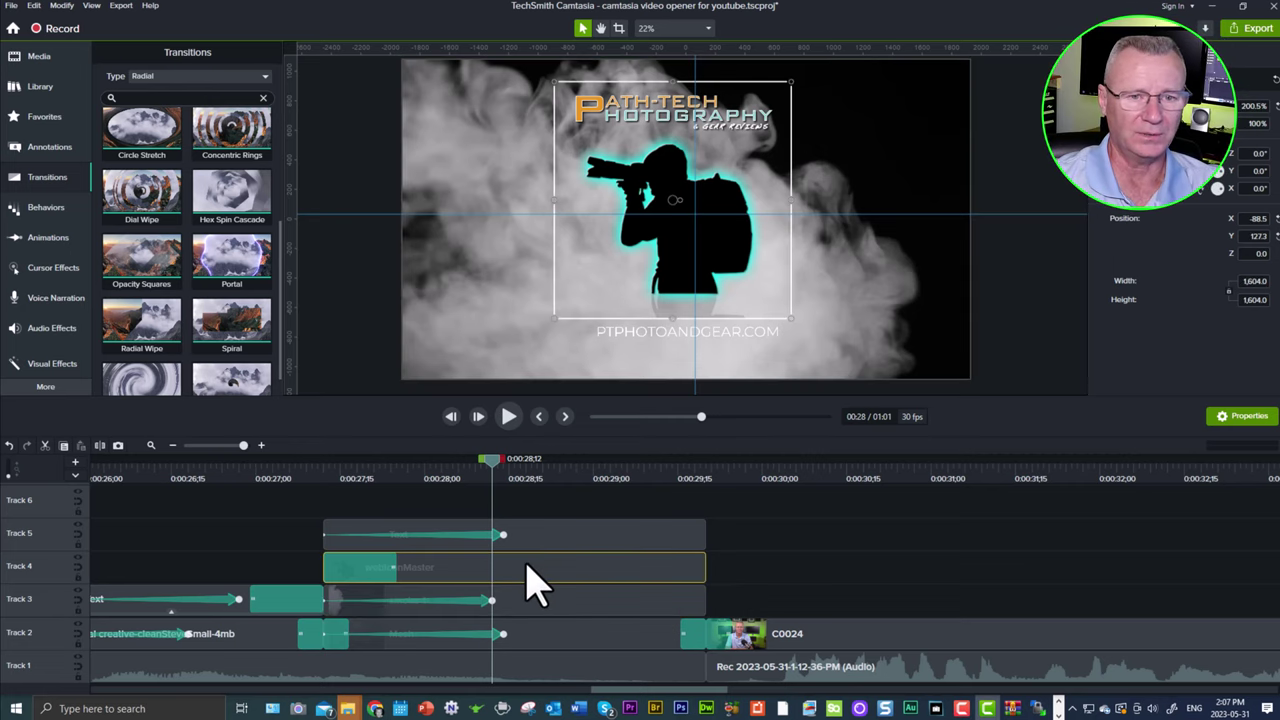